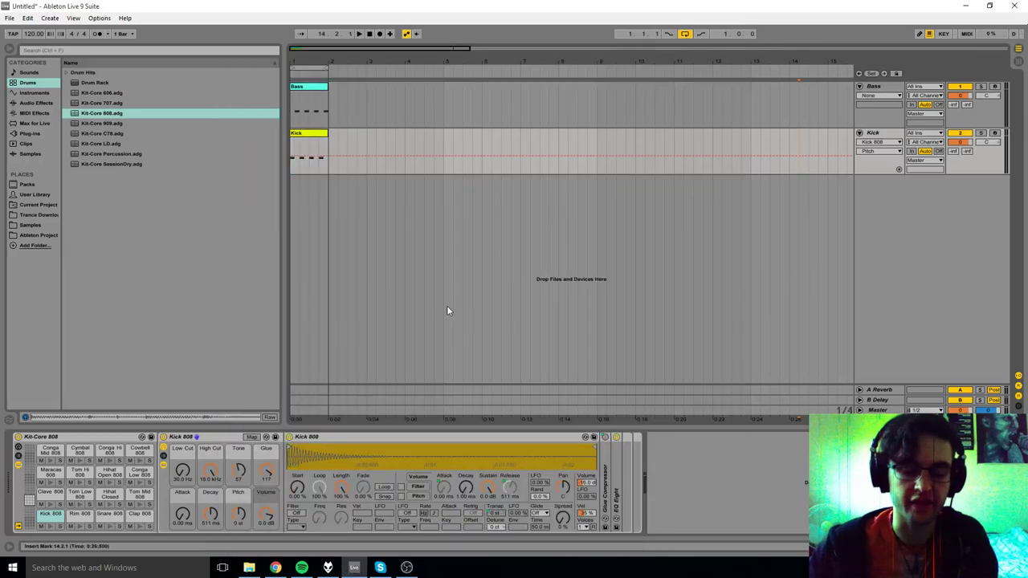
Step: Play the one-bar loop of the Bass and Kick clips from its start, stop playback, and select the Kick clip
{"action": "left_click_drag", "start_coordinate": [316, 63], "coordinate": [335, 67]}
{"action": "left_click", "coordinate": [321, 89]}
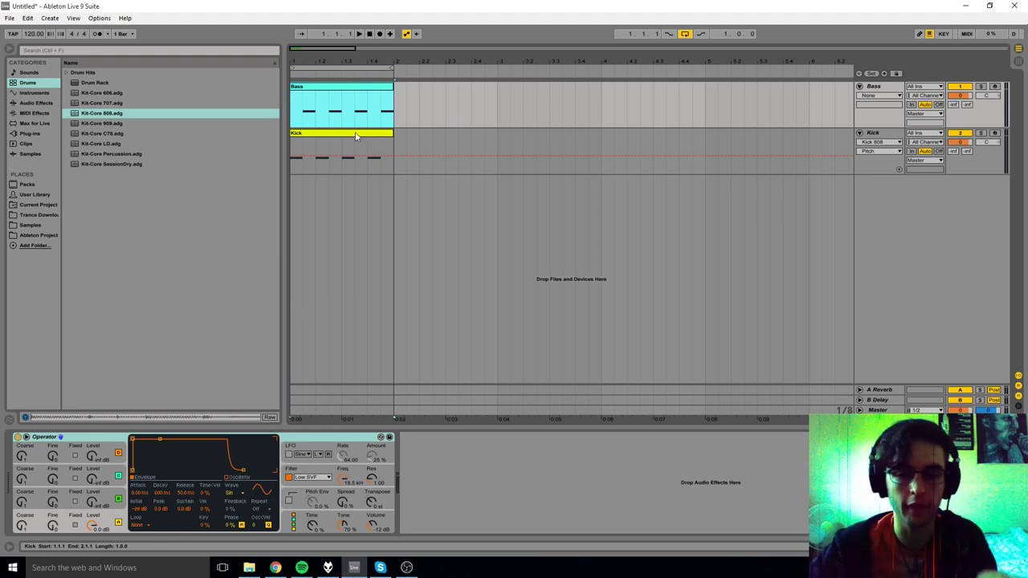
{"action": "left_click", "coordinate": [293, 111]}
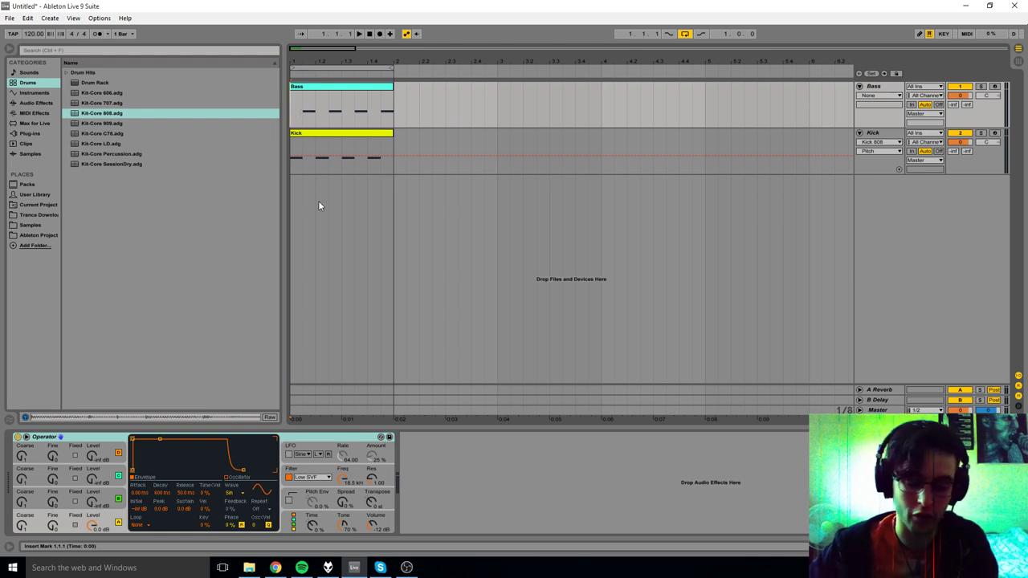
{"action": "key", "text": "space"}
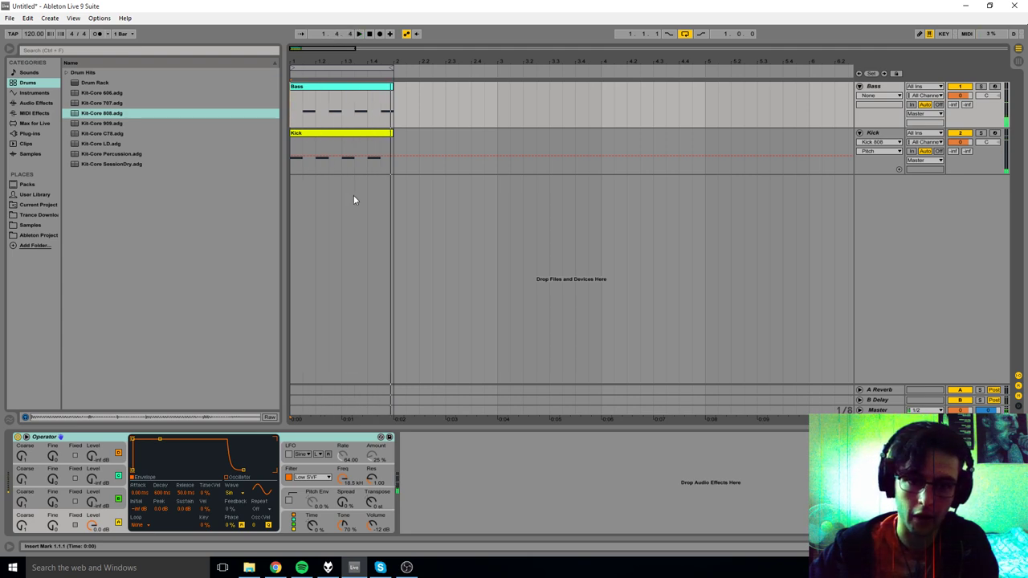
{"action": "left_click", "coordinate": [338, 138]}
{"action": "key", "text": "space"}
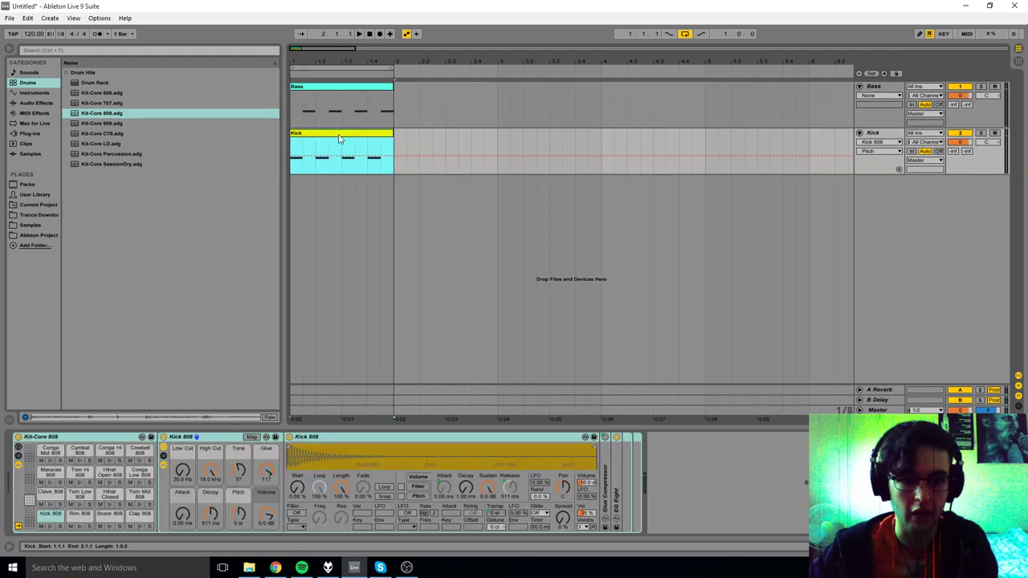
Step: Review the Drums kits in the browser and the Kick clip's Kit-Core 808 devices
{"action": "left_click", "coordinate": [37, 83]}
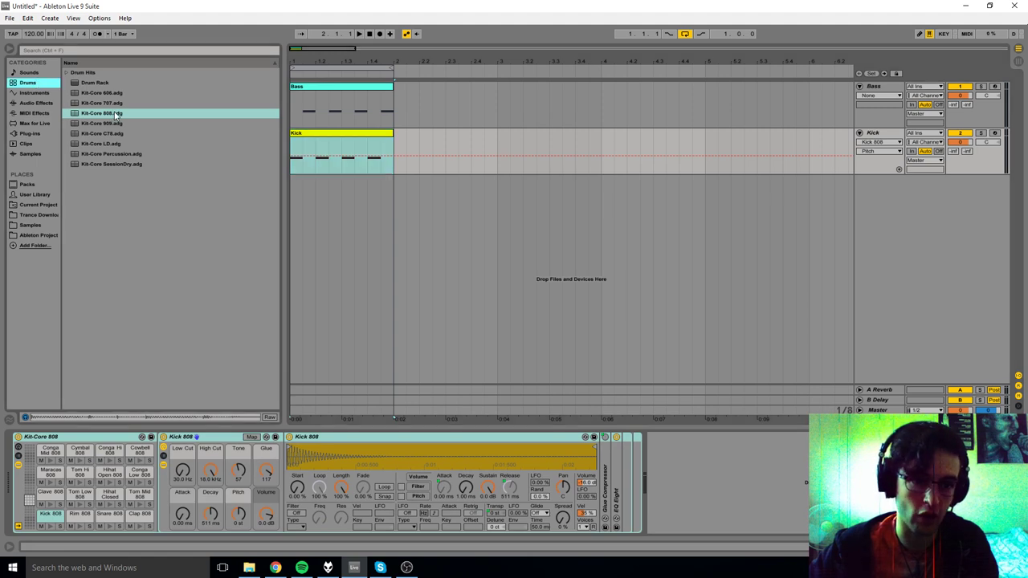
{"action": "left_click", "coordinate": [322, 136]}
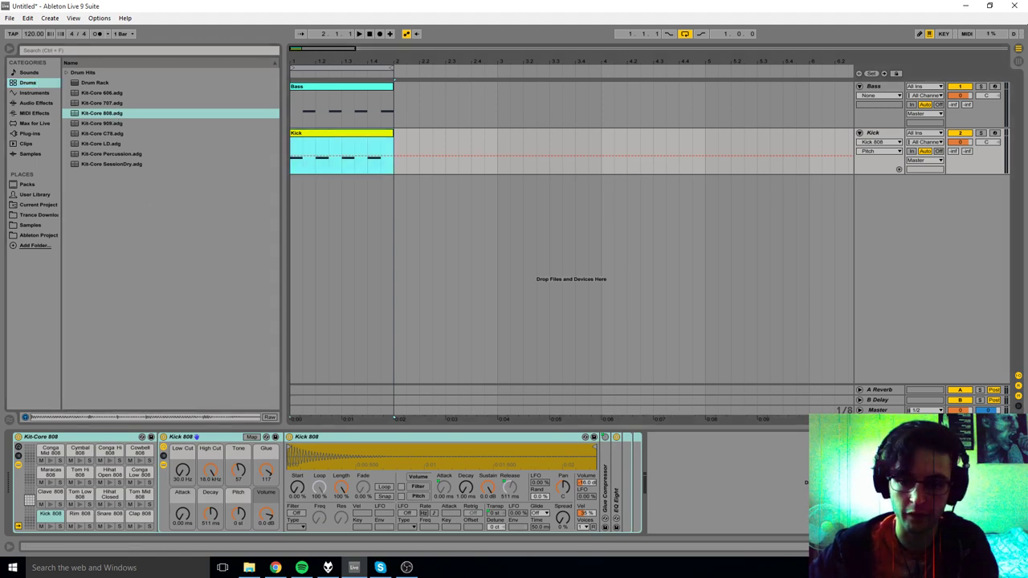
{"action": "key", "text": "shift+Tab"}
{"action": "key", "text": "shift+Tab"}
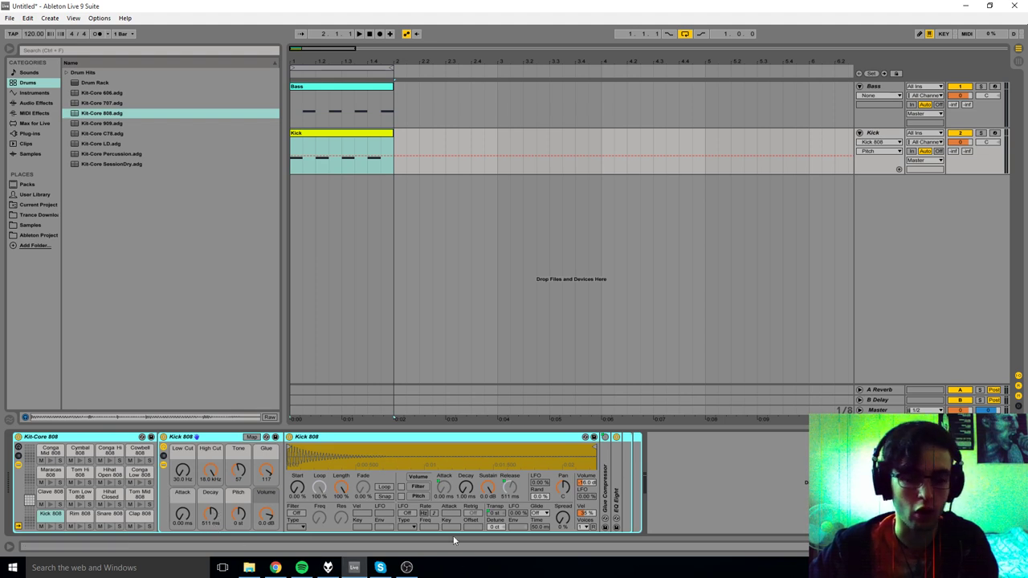
Step: Play the loop with the Kick track soloed, switch the solo to the Bass track, and select the Bass clip
{"action": "left_click", "coordinate": [979, 133]}
{"action": "key", "text": "space"}
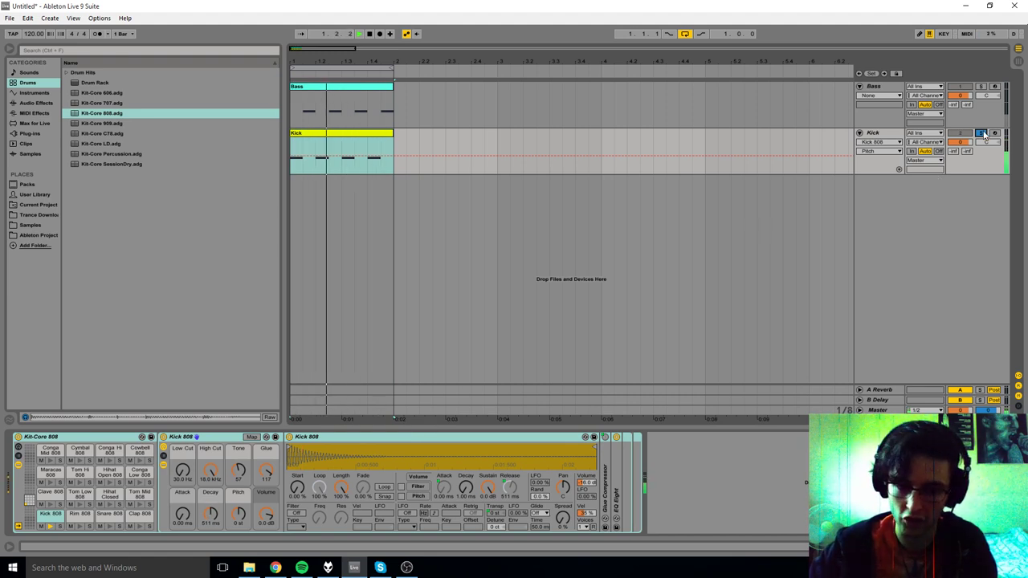
{"action": "left_click", "coordinate": [980, 86]}
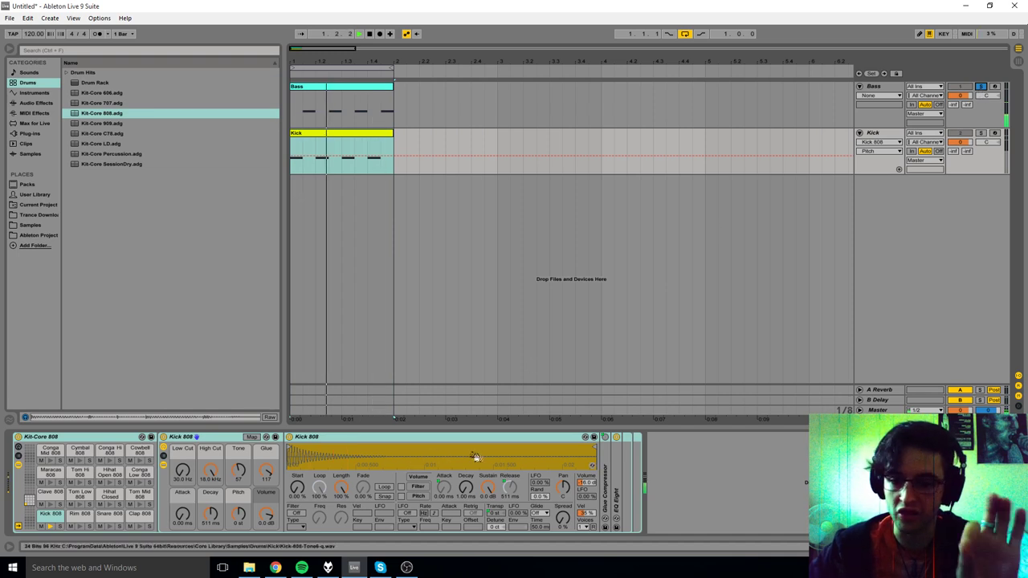
{"action": "left_click", "coordinate": [873, 87]}
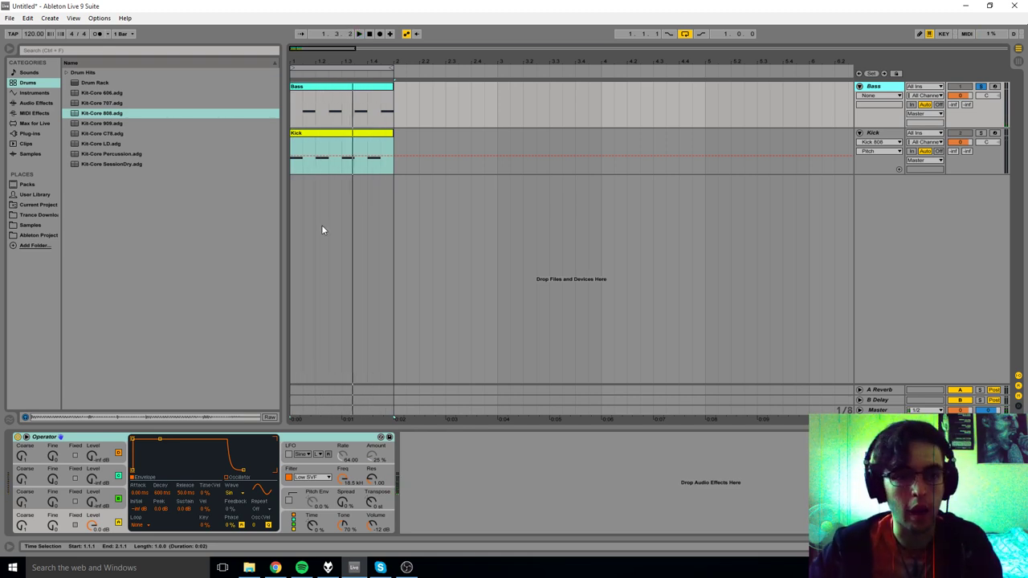
{"action": "left_click", "coordinate": [337, 92]}
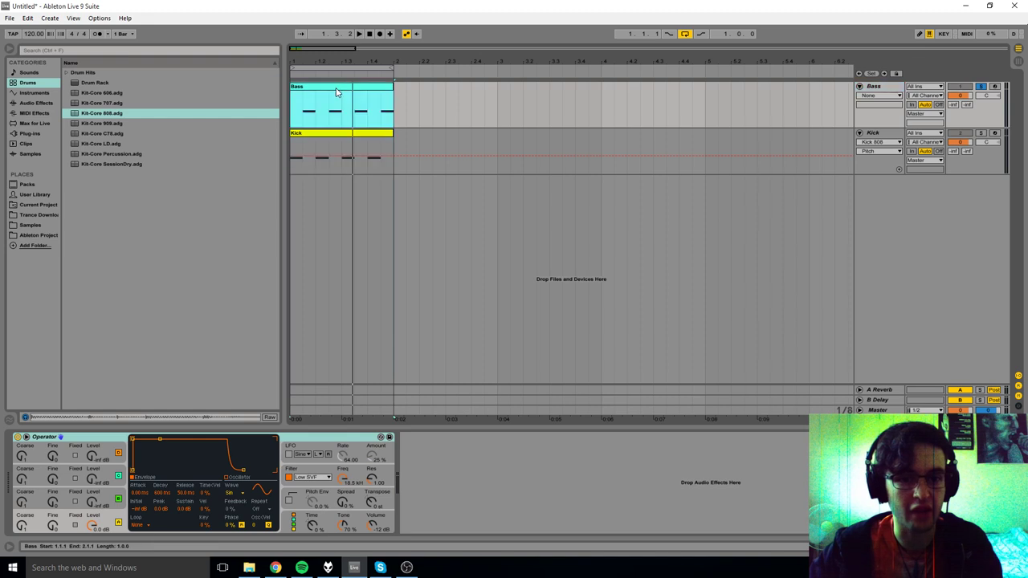
Step: List the available plug-ins in the browser and listen to the soloed Bass clip
{"action": "left_click", "coordinate": [32, 134]}
{"action": "left_click", "coordinate": [344, 87]}
{"action": "key", "text": "space"}
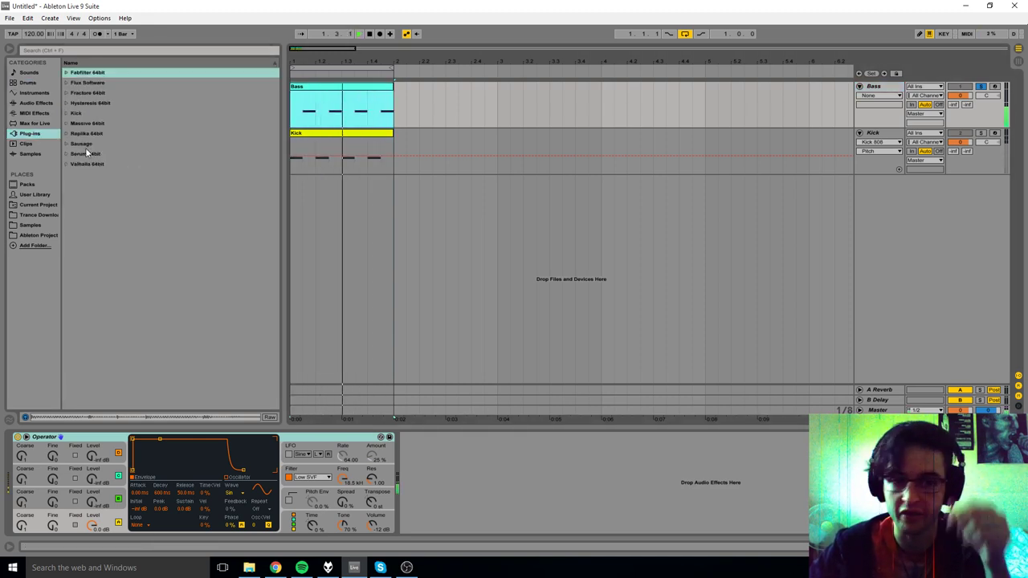
{"action": "key", "text": "space"}
Step: Add an EQ Eight after the Bass track's Operator and open its enlarged spectrum display
{"action": "left_click", "coordinate": [44, 105]}
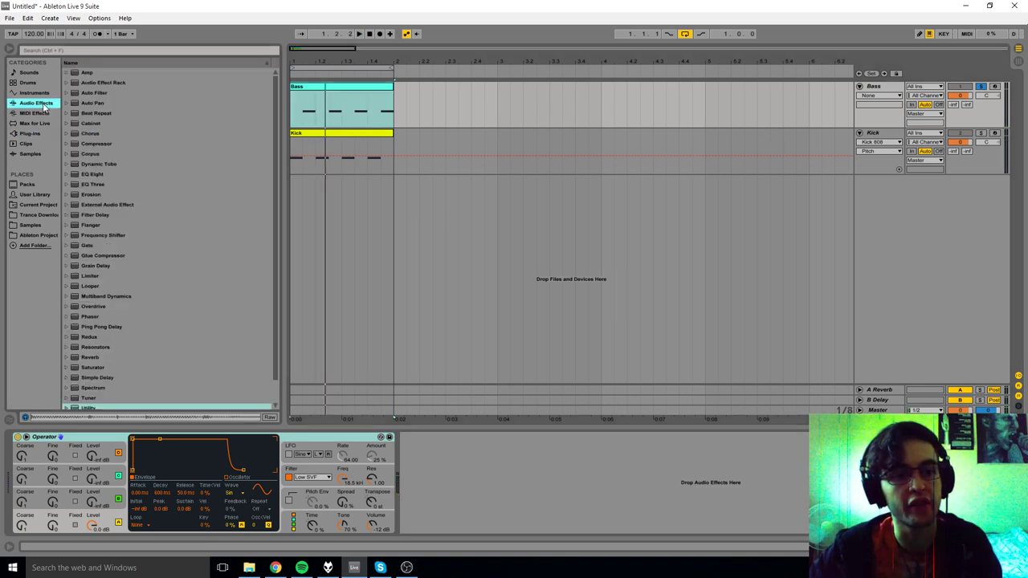
{"action": "double_click", "coordinate": [107, 175]}
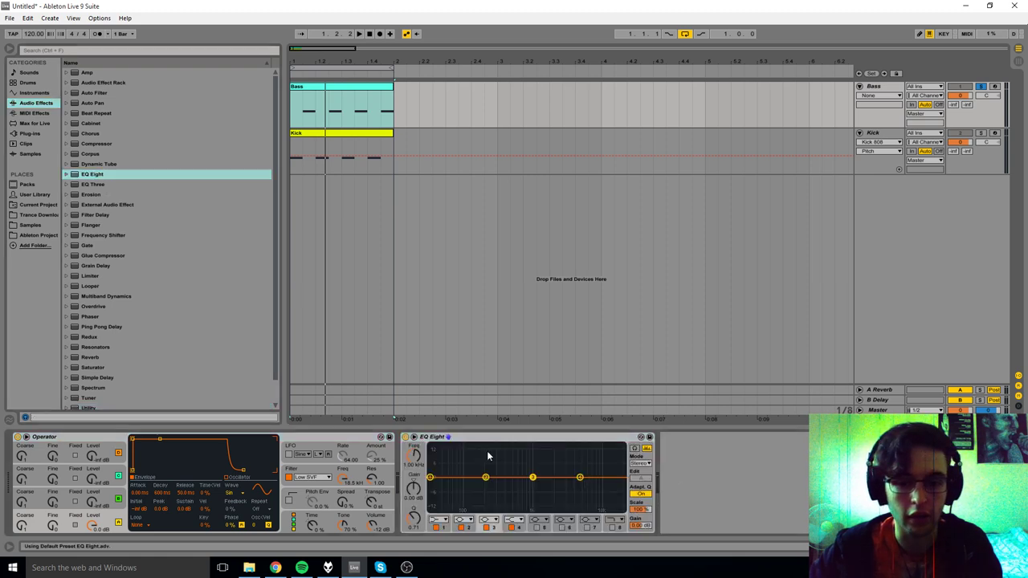
{"action": "left_click", "coordinate": [488, 456]}
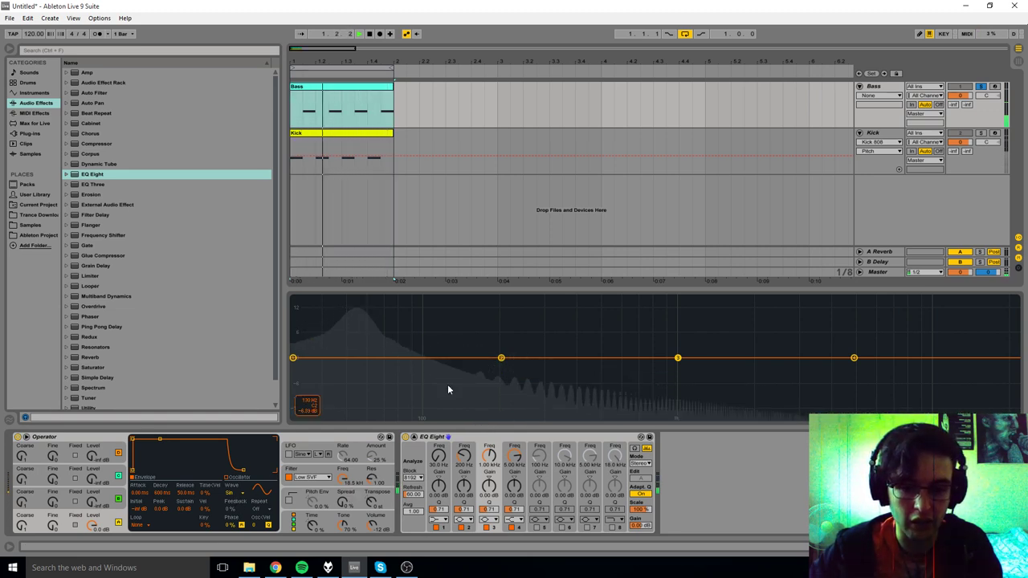
Step: Try a steep 200 Hz low cut on EQ Eight's second band, and remove the EQ Eight from the Bass track
{"action": "left_click", "coordinate": [501, 359]}
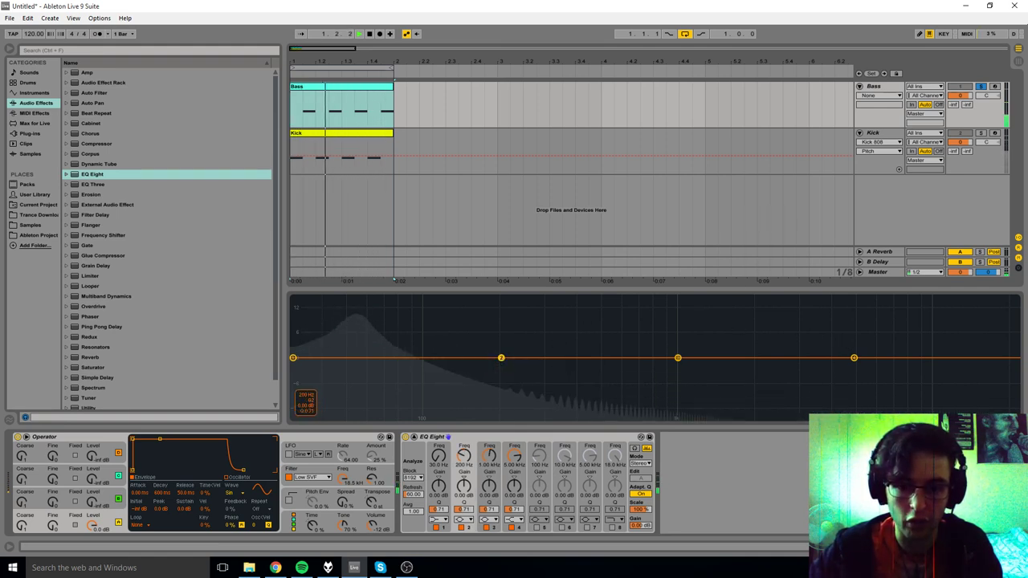
{"action": "left_click", "coordinate": [466, 509]}
{"action": "left_click", "coordinate": [464, 519]}
{"action": "left_click", "coordinate": [464, 455]}
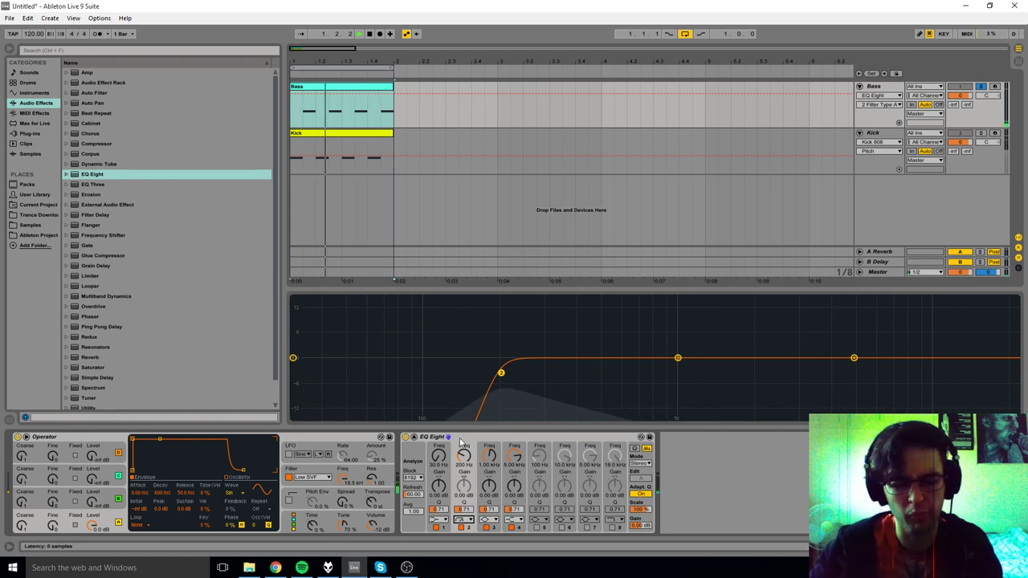
{"action": "left_click", "coordinate": [464, 519]}
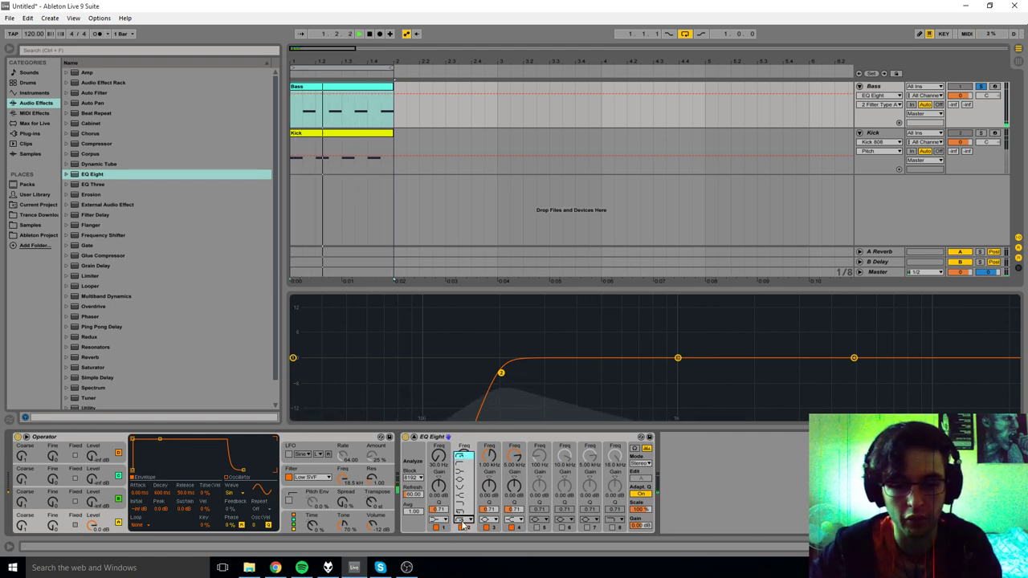
{"action": "left_click", "coordinate": [462, 522]}
{"action": "left_click", "coordinate": [461, 527]}
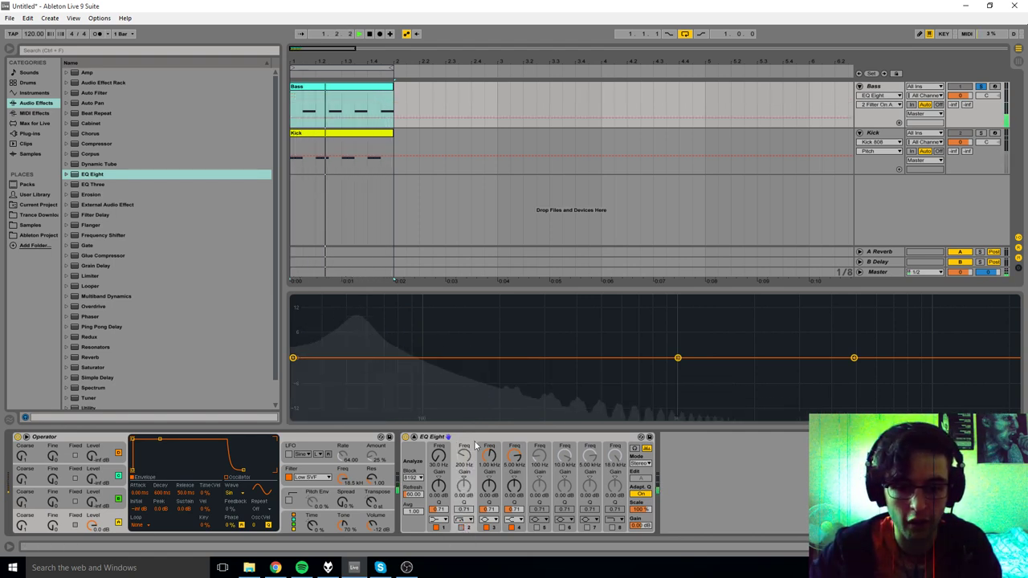
{"action": "key", "text": "Delete"}
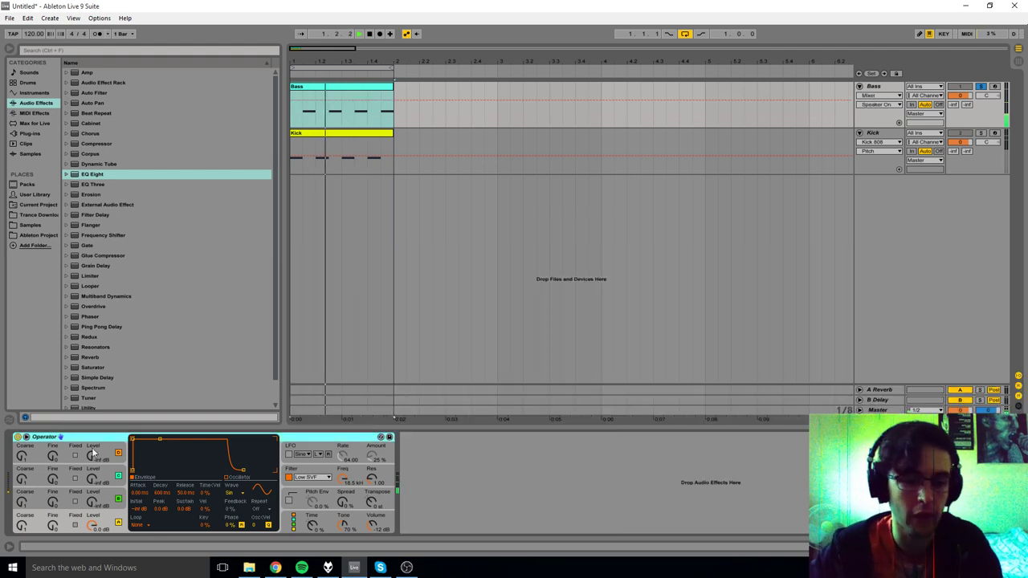
{"action": "key", "text": "space"}
Step: Compare the Bass and Kick device chains, and insert a MIDI track below Bass only to delete it again
{"action": "left_click", "coordinate": [874, 86]}
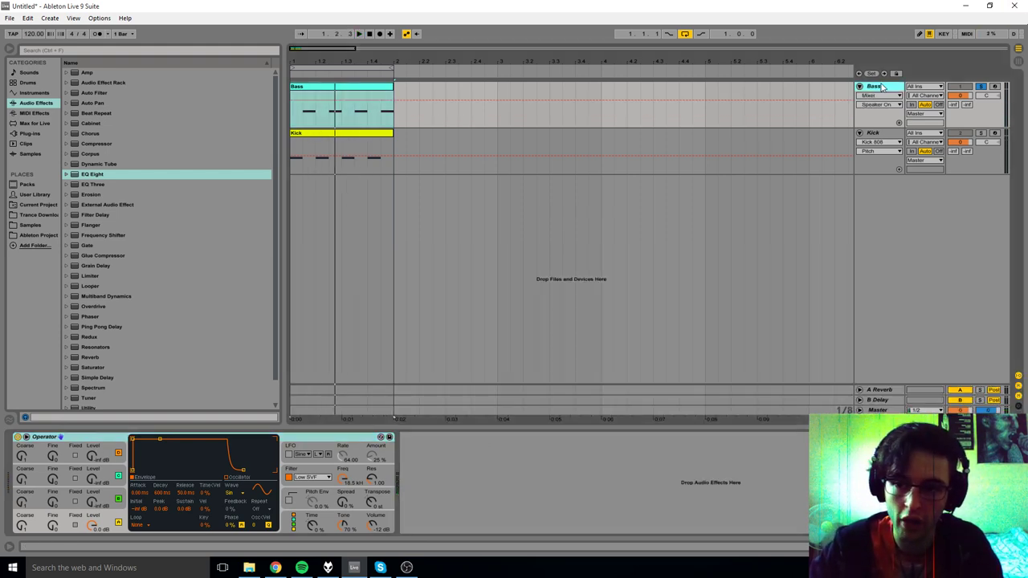
{"action": "left_click", "coordinate": [887, 140]}
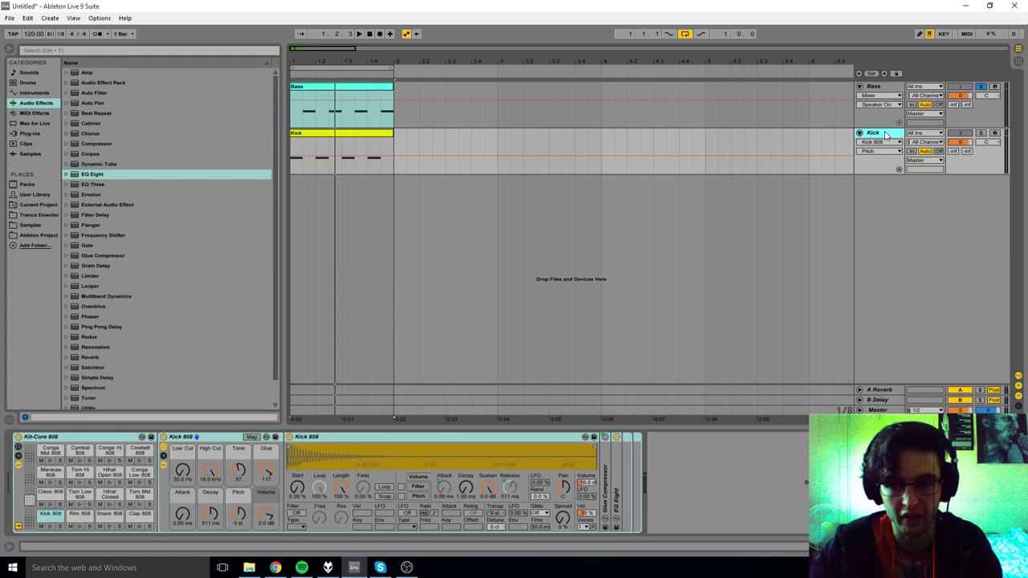
{"action": "left_click", "coordinate": [883, 91]}
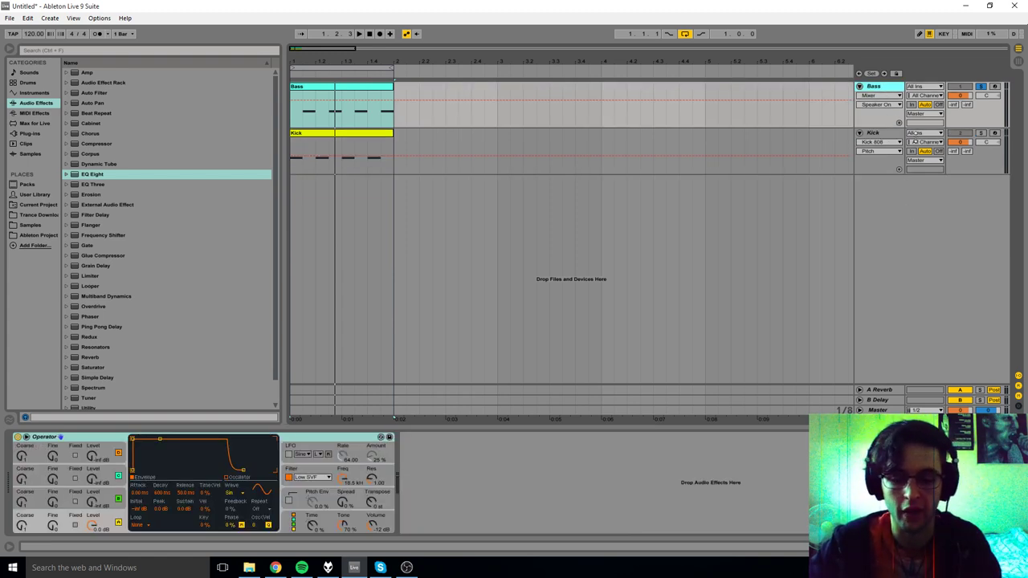
{"action": "right_click", "coordinate": [877, 115]}
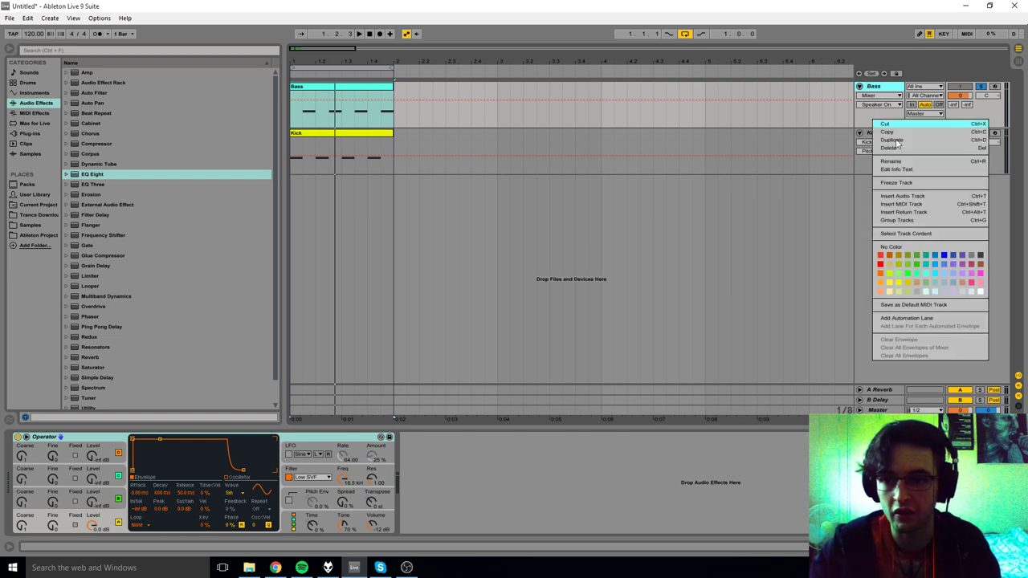
{"action": "left_click", "coordinate": [916, 205]}
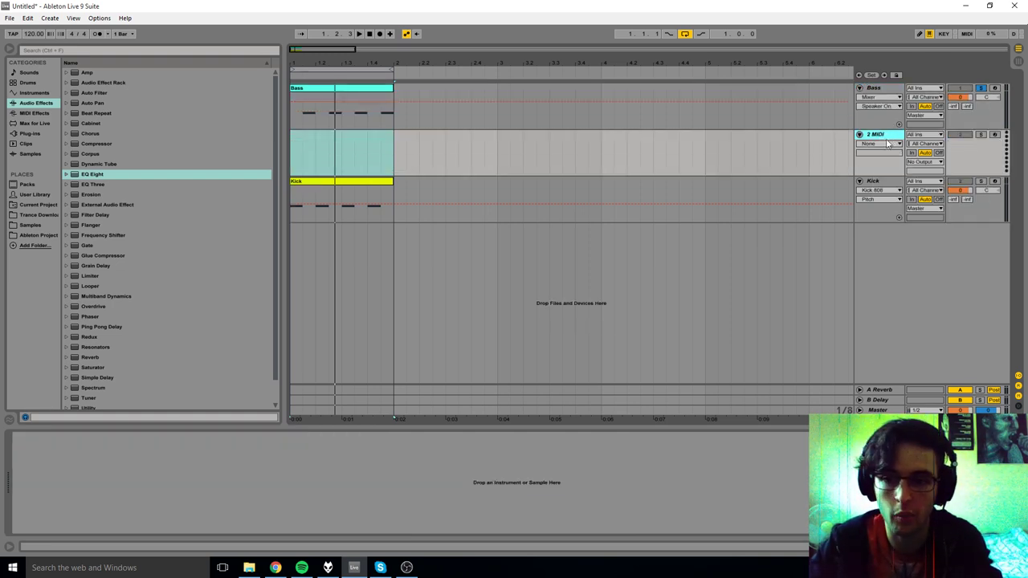
{"action": "key", "text": "Delete"}
{"action": "left_click", "coordinate": [861, 122]}
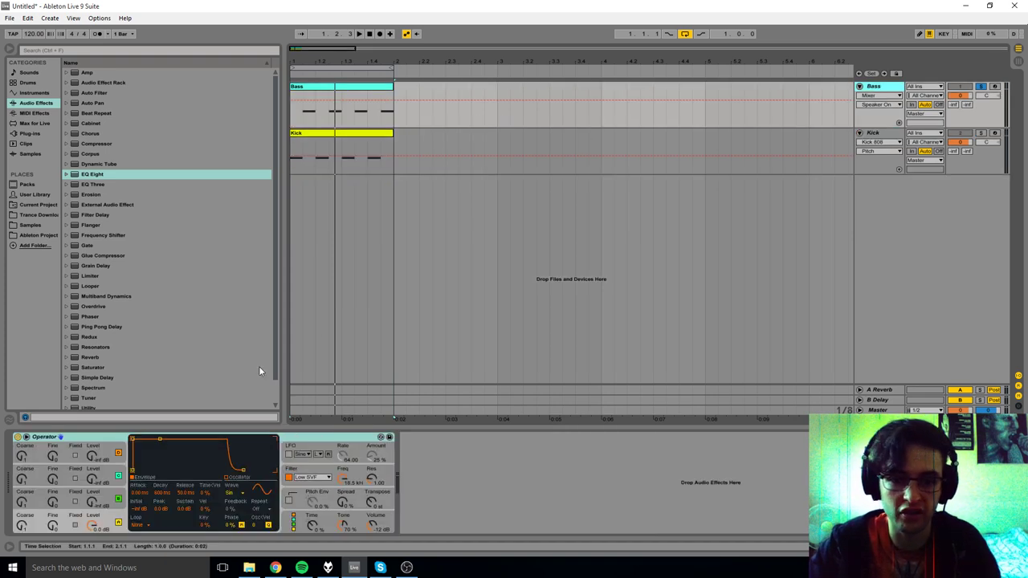
Step: Group the Bass track's Operator into an Instrument Rack and show the rack's chain list
{"action": "left_click", "coordinate": [76, 442]}
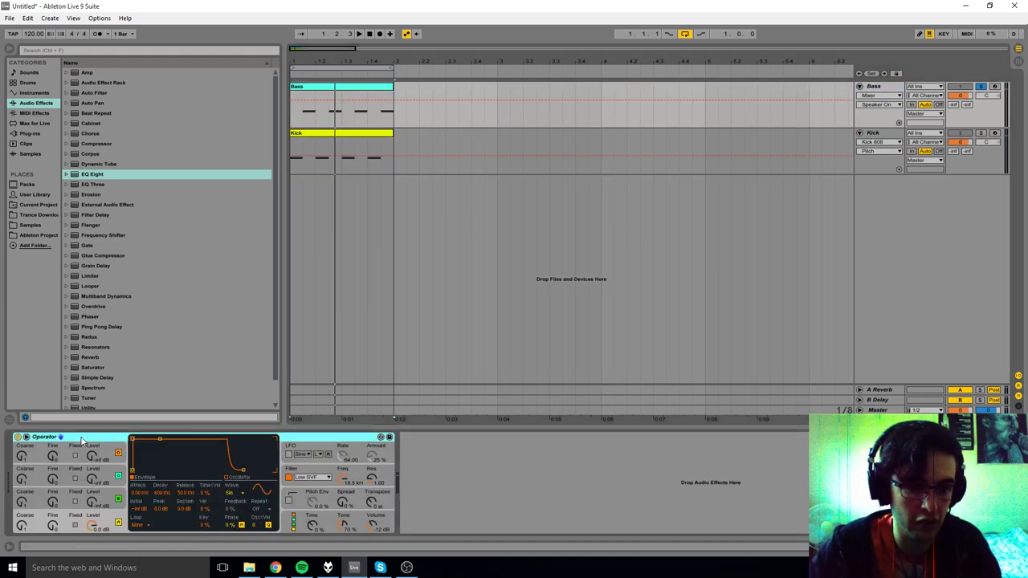
{"action": "right_click", "coordinate": [78, 440]}
{"action": "left_click", "coordinate": [133, 367]}
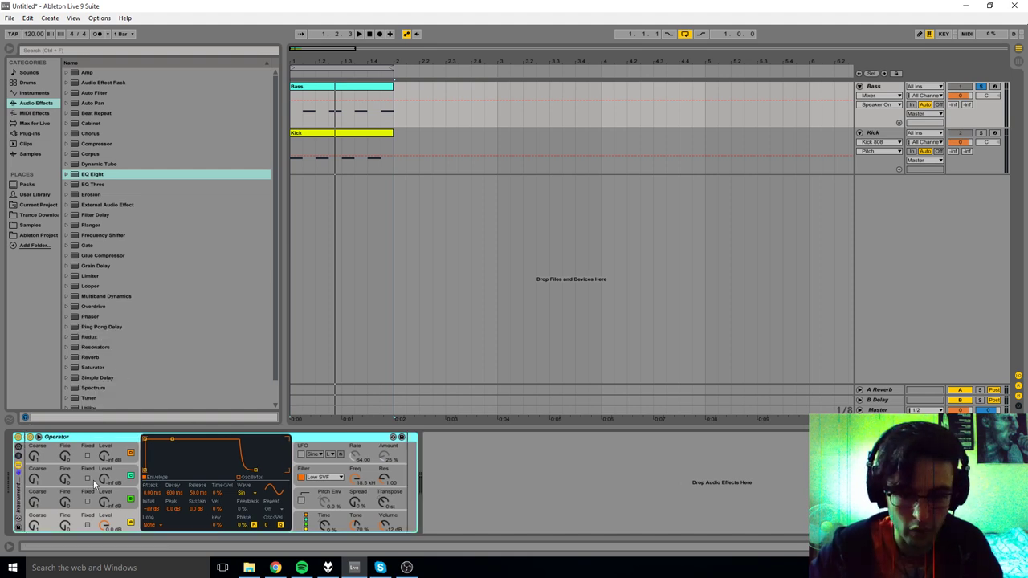
{"action": "left_click", "coordinate": [18, 456]}
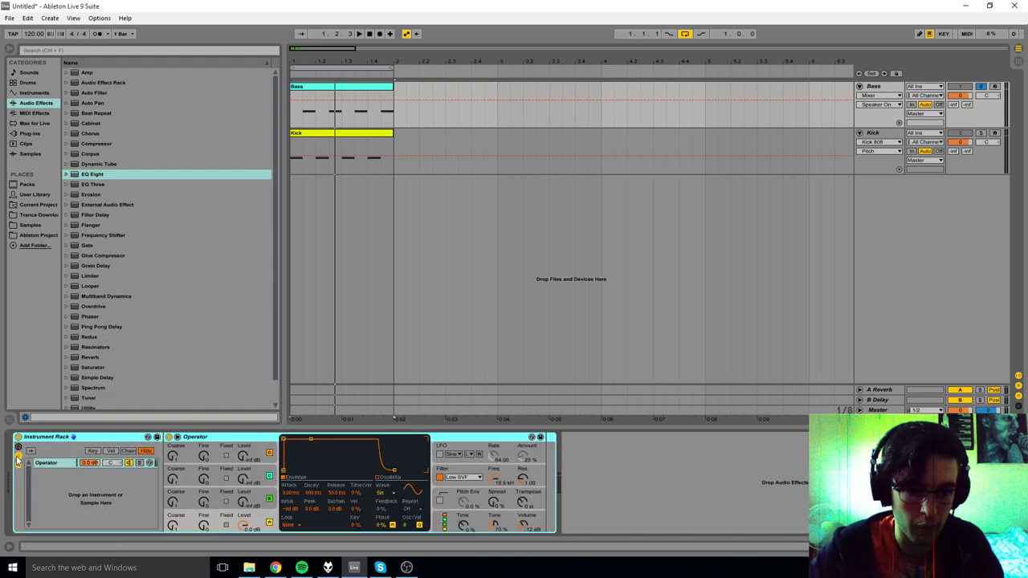
{"action": "left_click", "coordinate": [18, 457]}
{"action": "left_click", "coordinate": [17, 457]}
{"action": "left_click", "coordinate": [17, 457]}
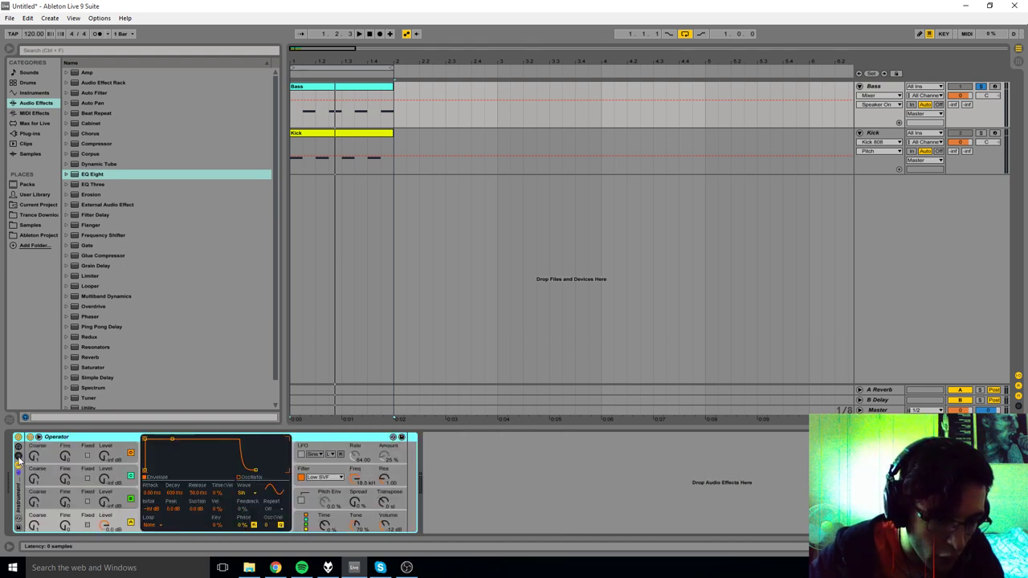
{"action": "left_click", "coordinate": [18, 457]}
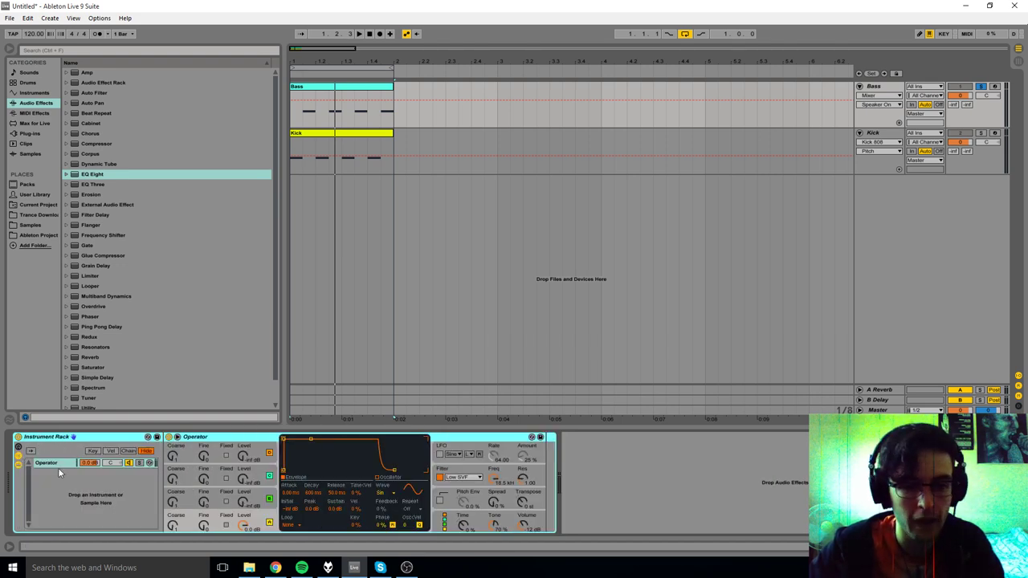
{"action": "left_click", "coordinate": [54, 465]}
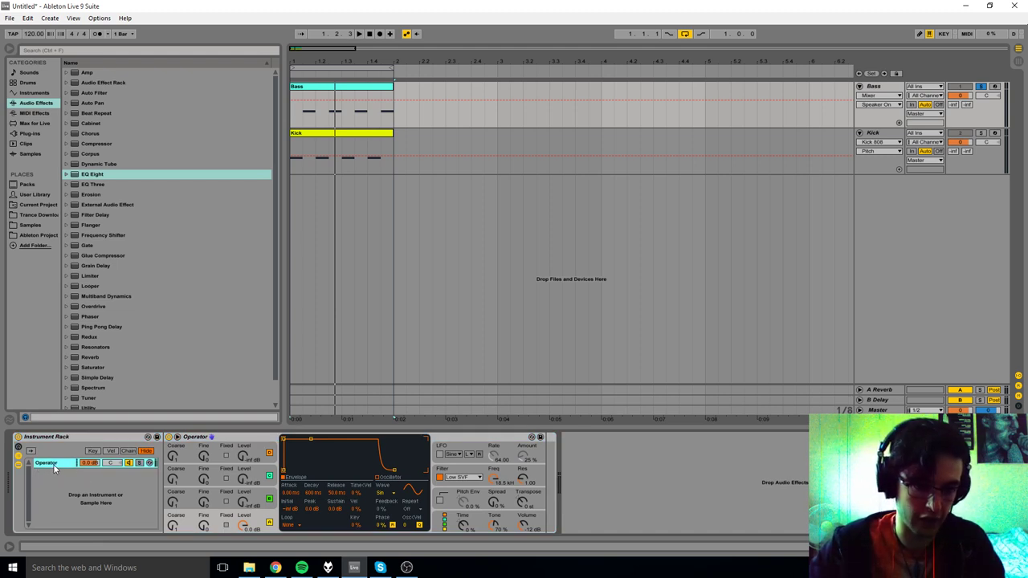
{"action": "right_click", "coordinate": [54, 465]}
{"action": "left_click", "coordinate": [64, 492]}
{"action": "double_click", "coordinate": [51, 467]}
{"action": "double_click", "coordinate": [50, 467]}
Step: Play the soloed Bass clip through the Instrument Rack and select the rack's Operator chain
{"action": "left_click", "coordinate": [330, 96]}
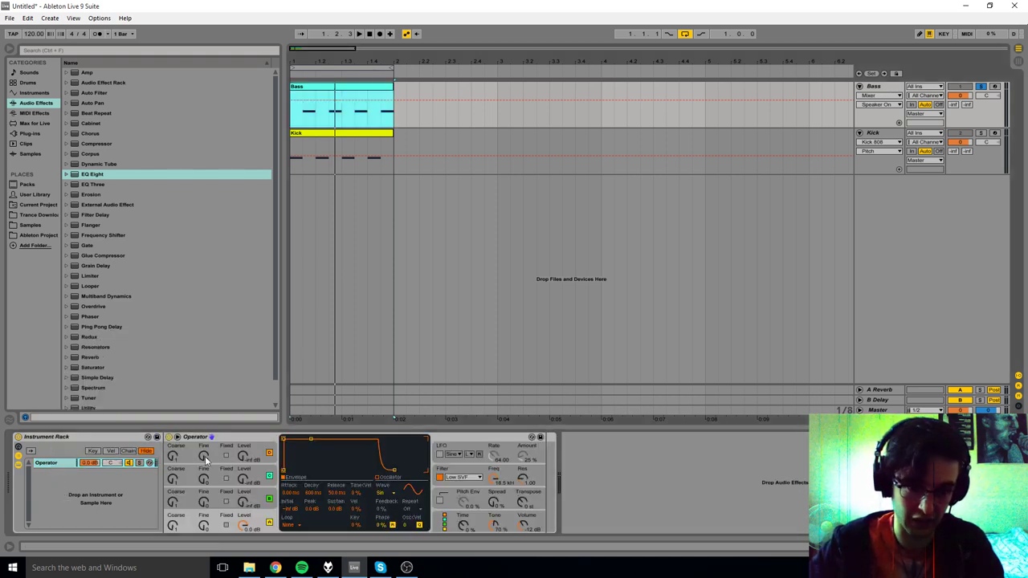
{"action": "key", "text": "space"}
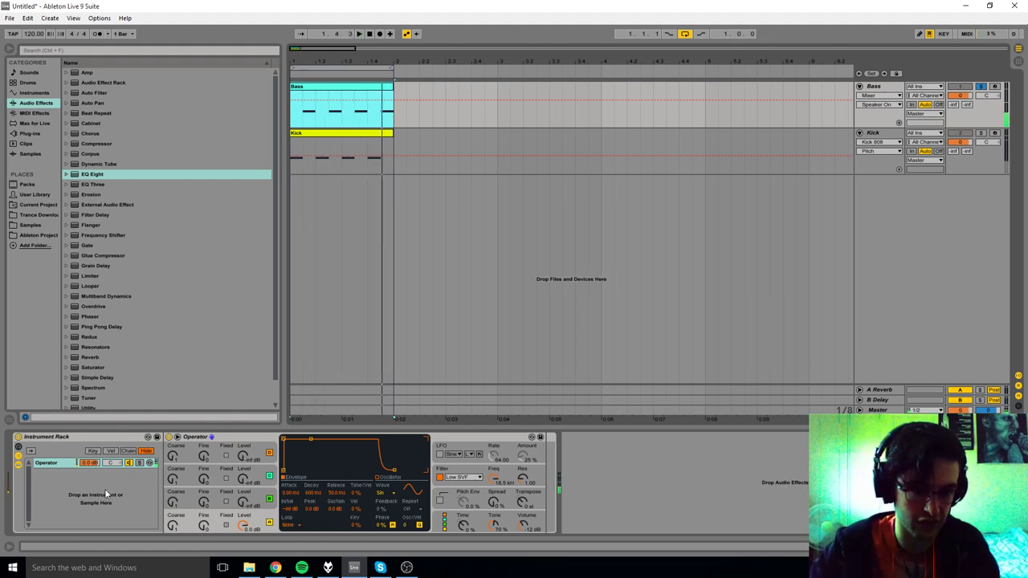
{"action": "double_click", "coordinate": [48, 465]}
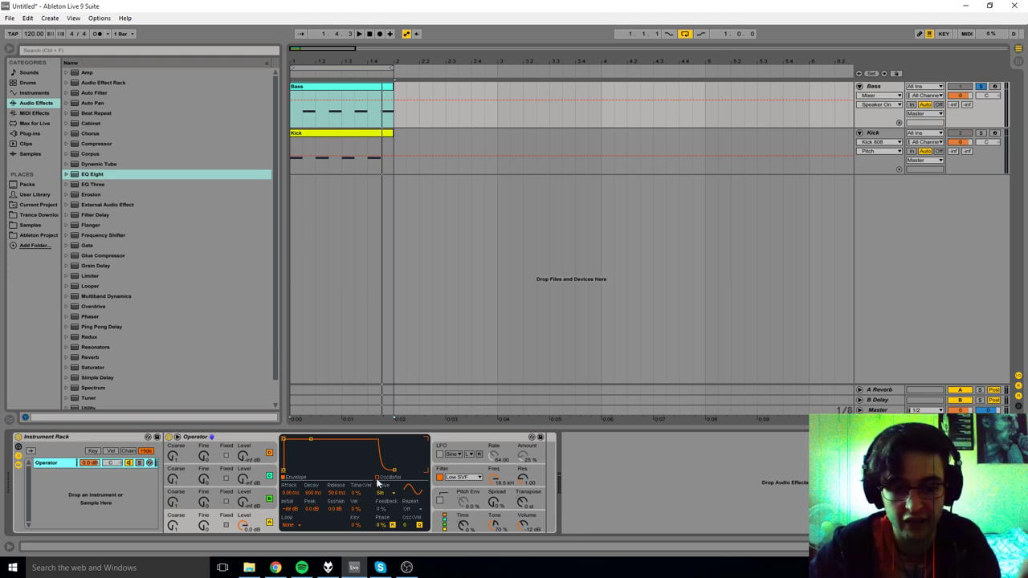
Step: Duplicate the Operator chain in the Instrument Rack and rename the first chain Sub
{"action": "right_click", "coordinate": [57, 470]}
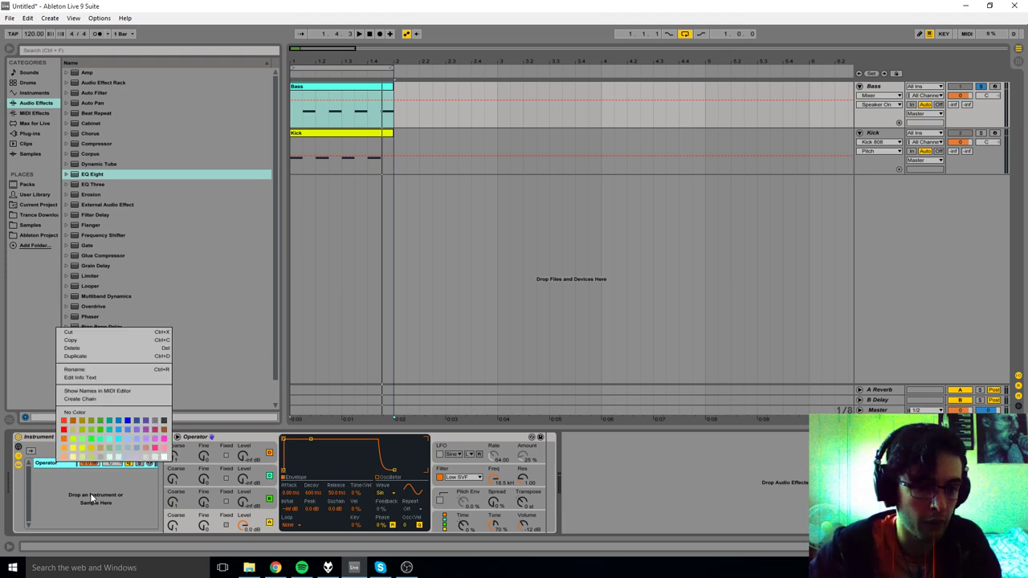
{"action": "left_click", "coordinate": [87, 527]}
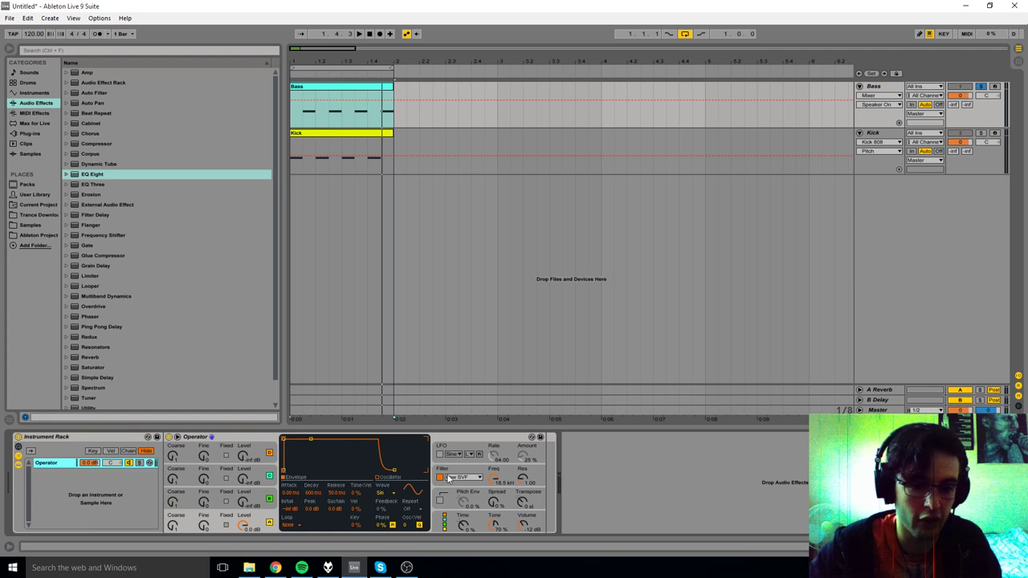
{"action": "right_click", "coordinate": [57, 470]}
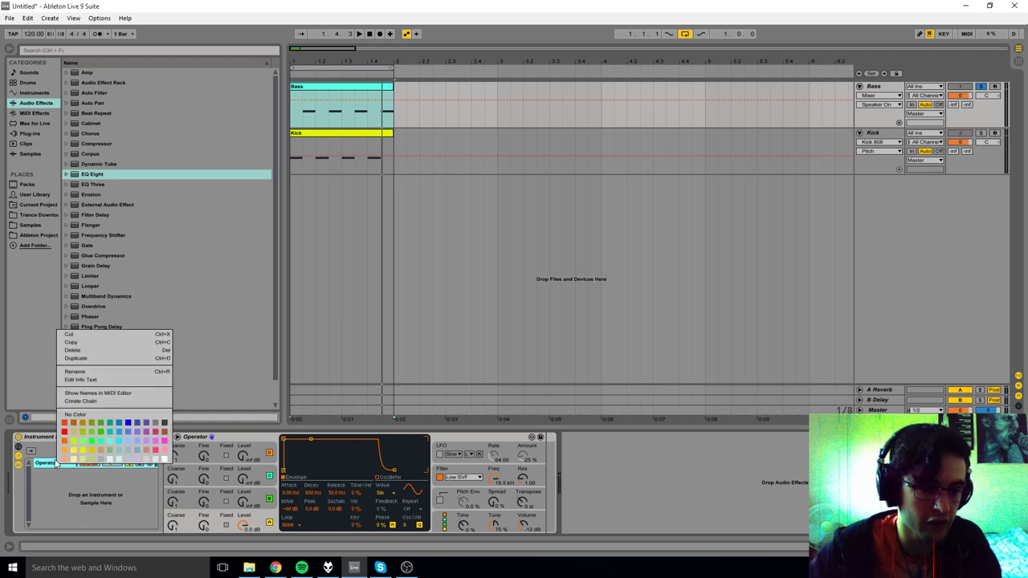
{"action": "left_click", "coordinate": [97, 365]}
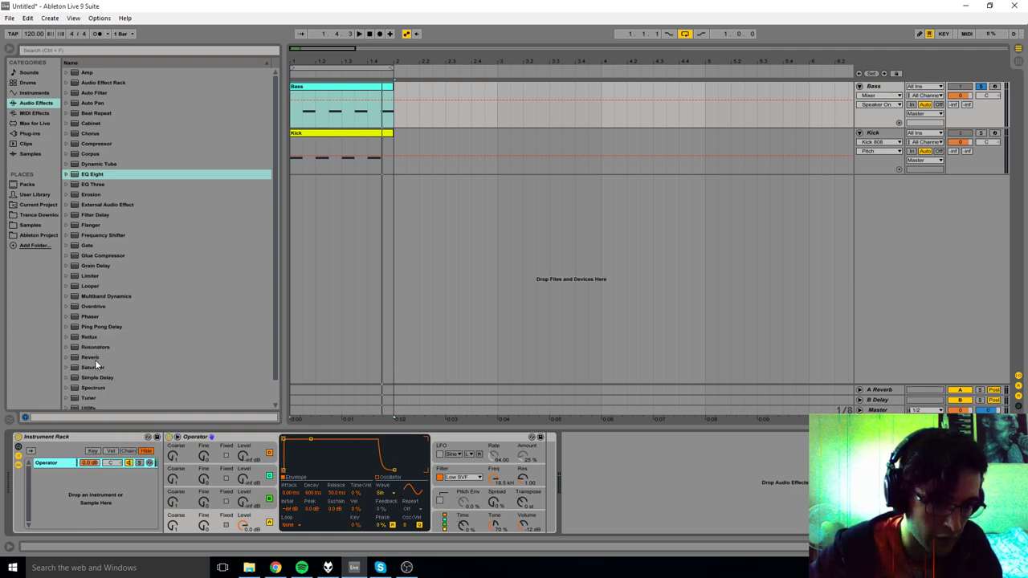
{"action": "left_click", "coordinate": [57, 464]}
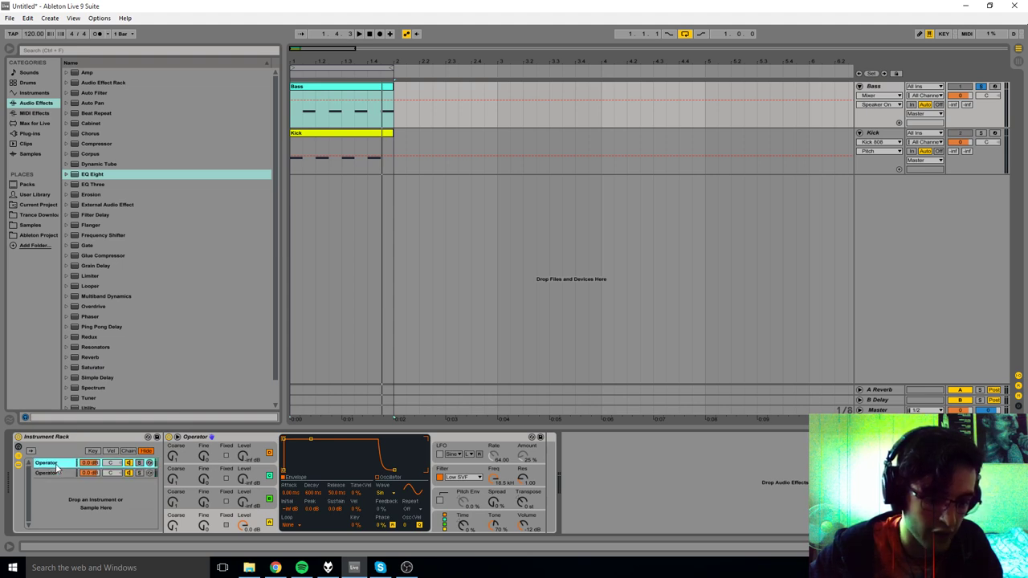
{"action": "type", "text": "Sub"}
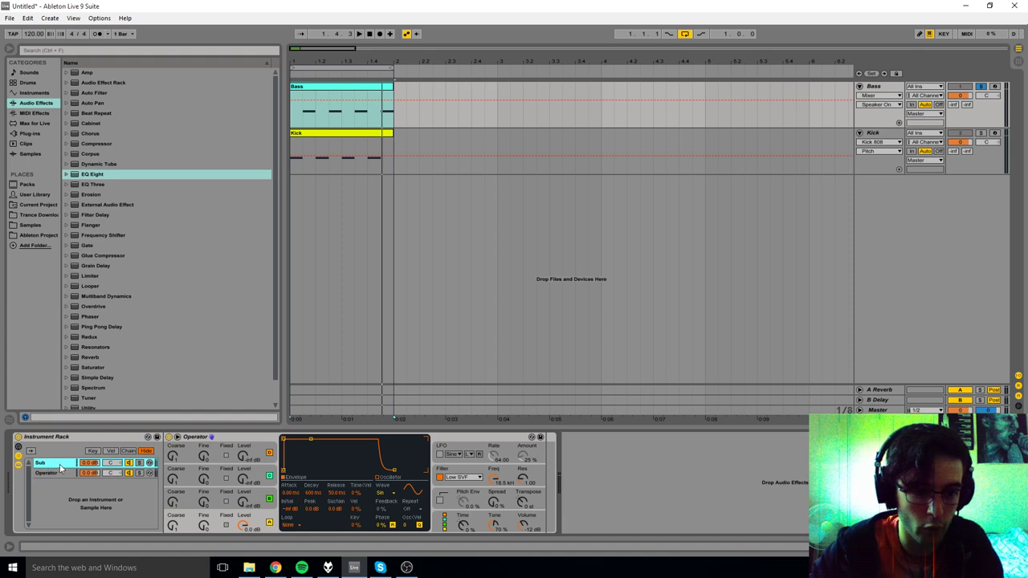
Step: Start playback, rename the rack's second Operator chain Top, and mute the Sub chain to hear Top alone
{"action": "left_click", "coordinate": [47, 474]}
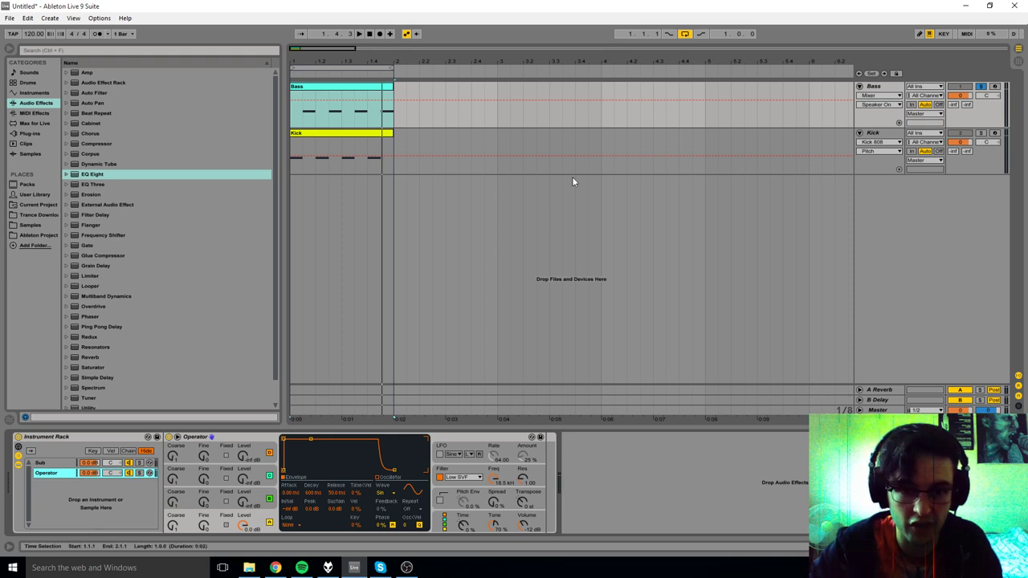
{"action": "key", "text": "space"}
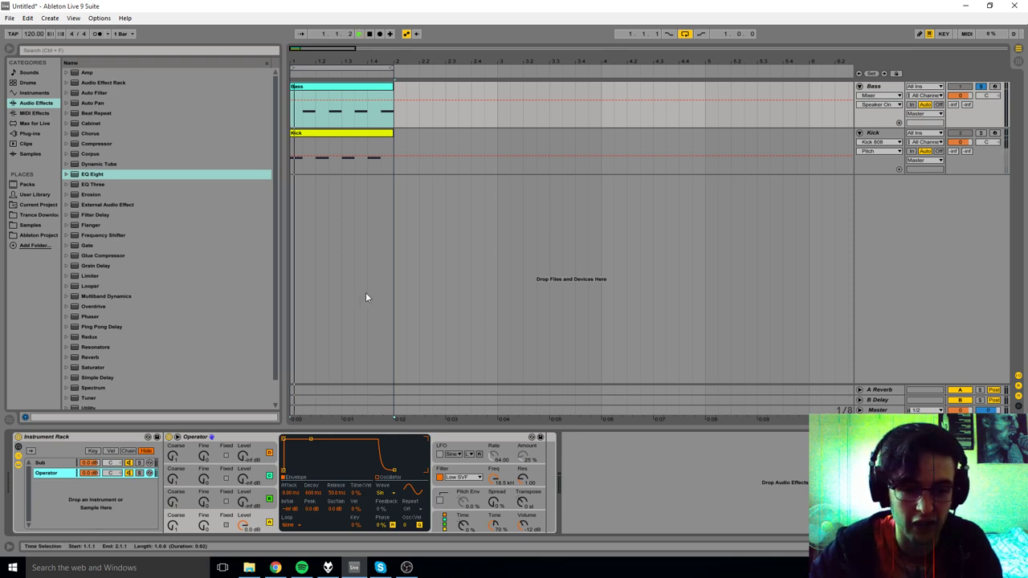
{"action": "left_click", "coordinate": [128, 473]}
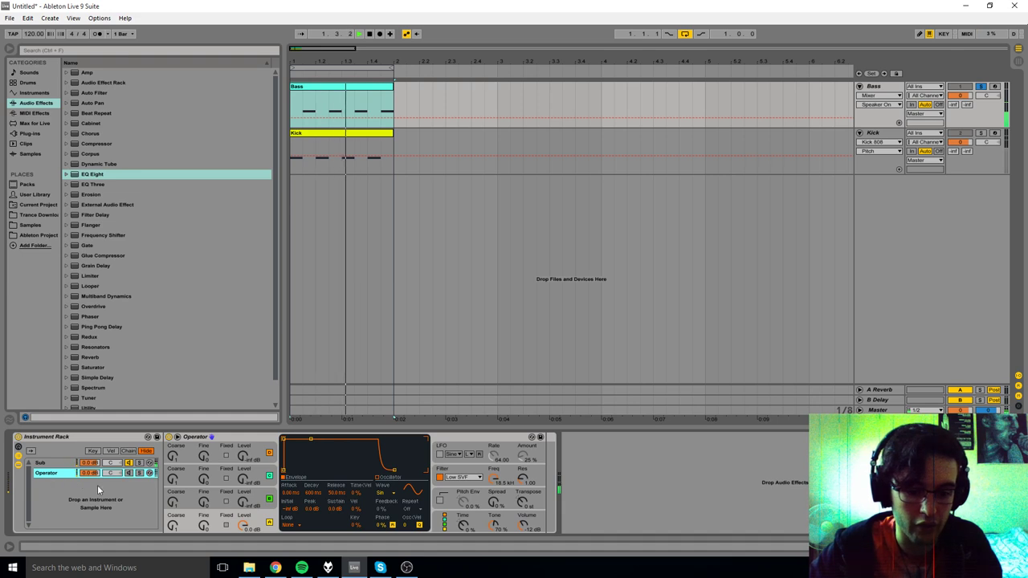
{"action": "key", "text": "ctrl+r"}
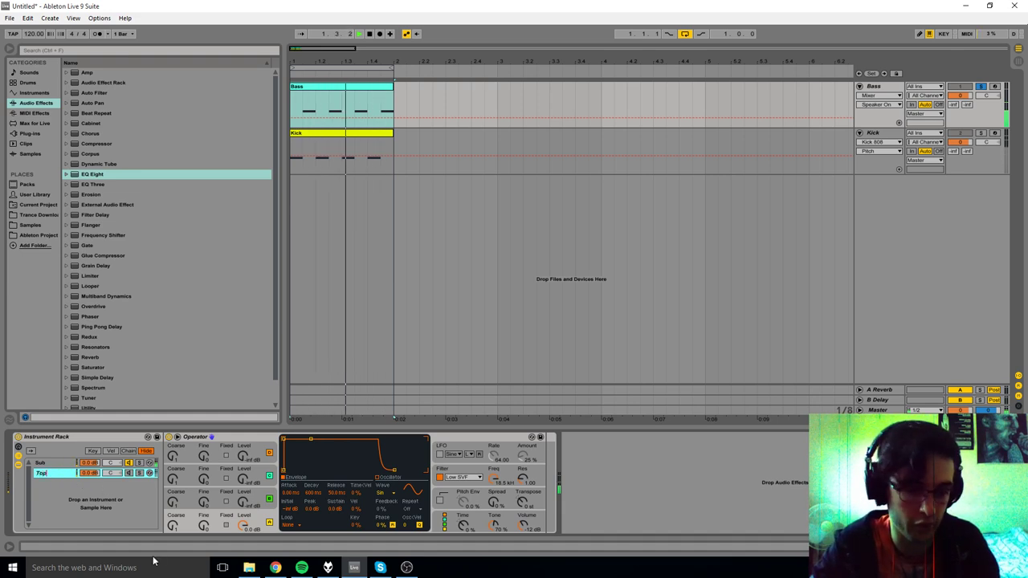
{"action": "left_click", "coordinate": [129, 464]}
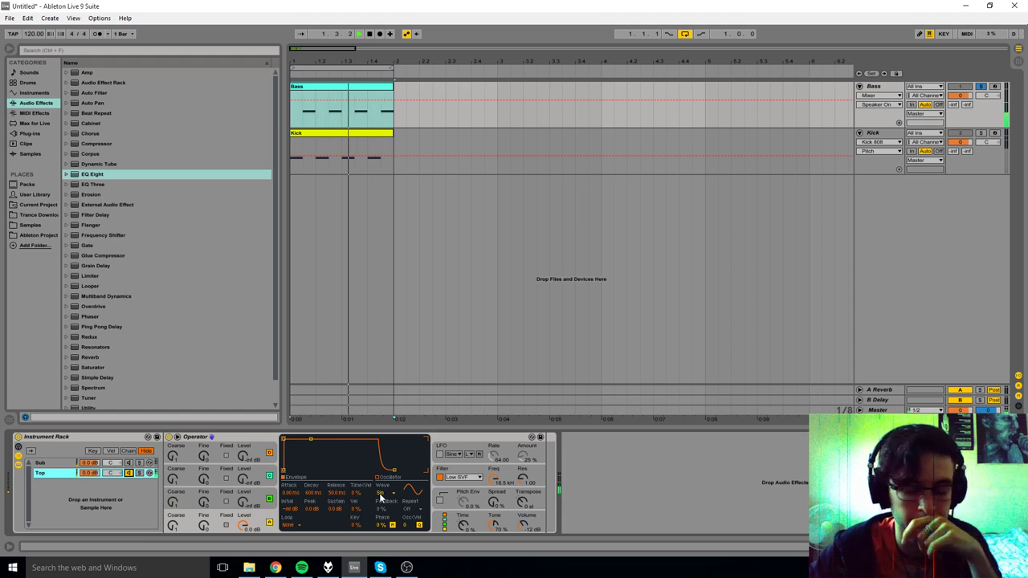
Step: Set the Top Operator's filter to Low 24dB at 30.0 Hz and raise its filter envelope amount
{"action": "left_click", "coordinate": [466, 479]}
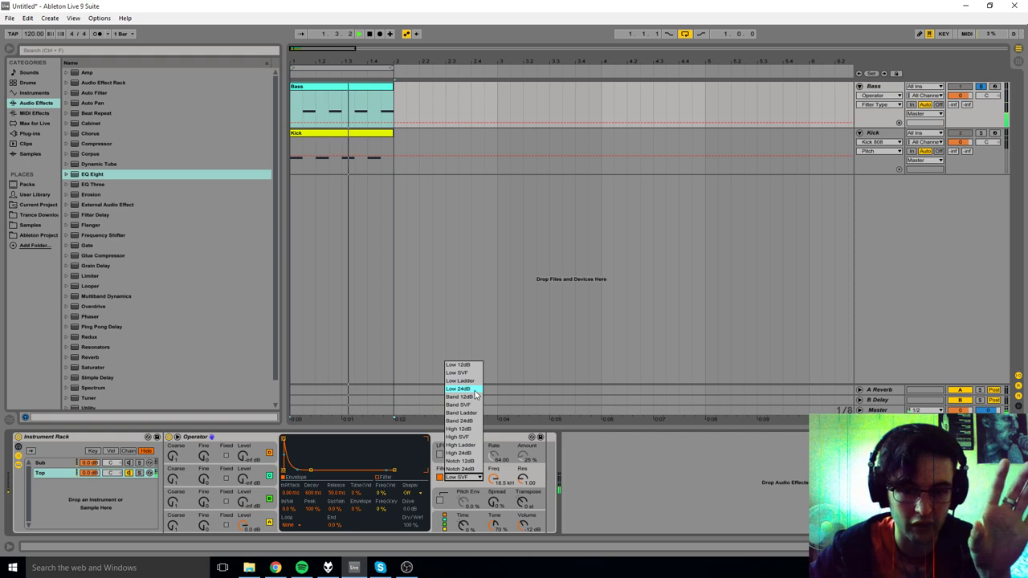
{"action": "left_click", "coordinate": [474, 391]}
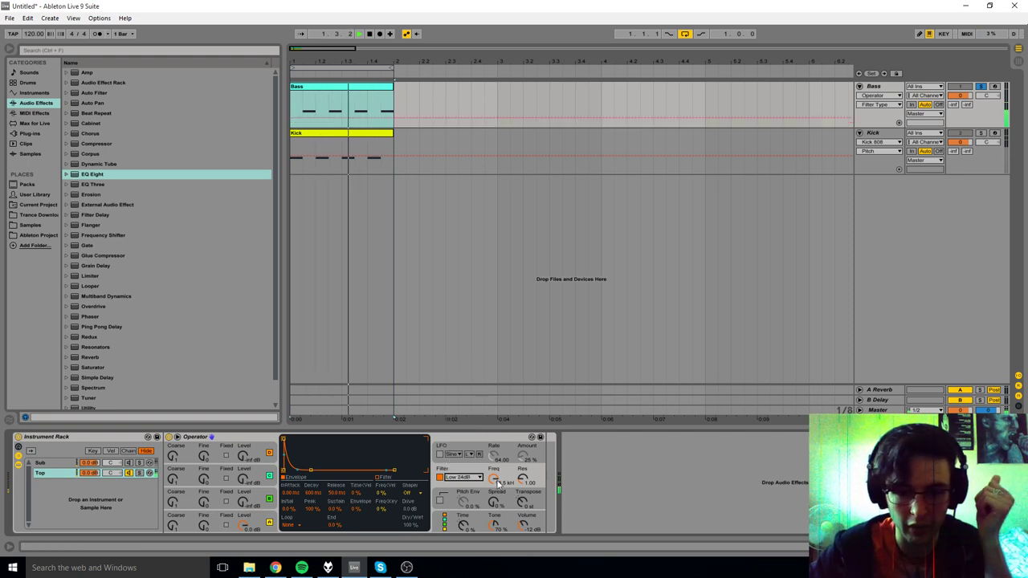
{"action": "left_click_drag", "start_coordinate": [497, 481], "coordinate": [498, 522]}
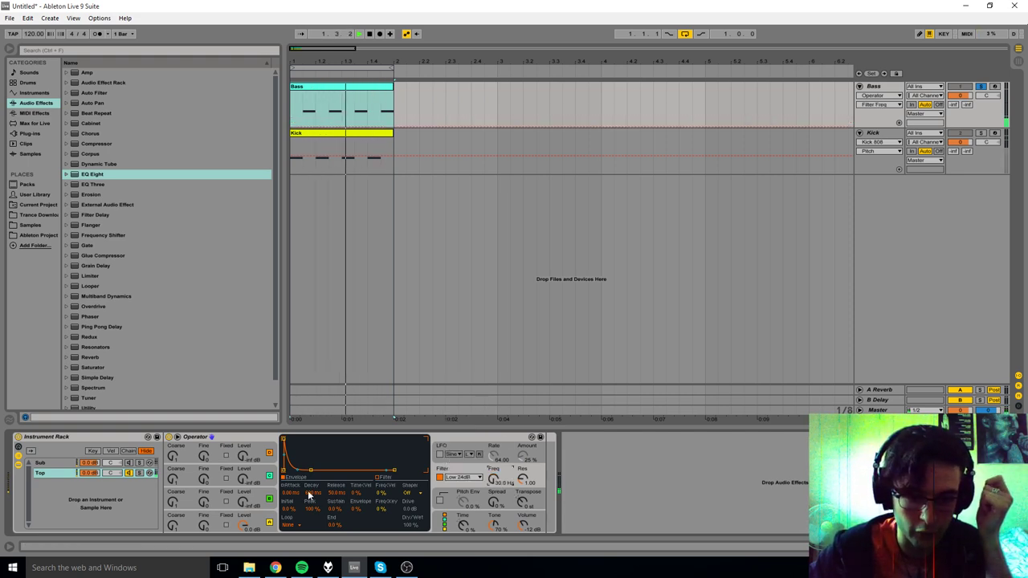
{"action": "left_click_drag", "start_coordinate": [358, 509], "coordinate": [355, 421]}
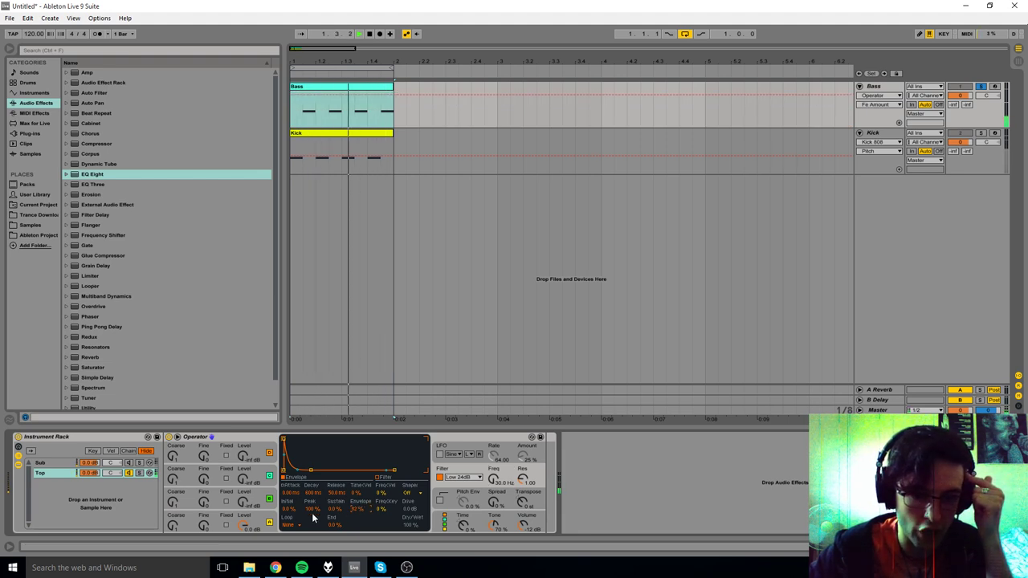
Step: Switch oscillator A of the Top Operator to the Saw D wave and set its coarse tuning to 2
{"action": "left_click", "coordinate": [273, 522]}
{"action": "left_click", "coordinate": [386, 491]}
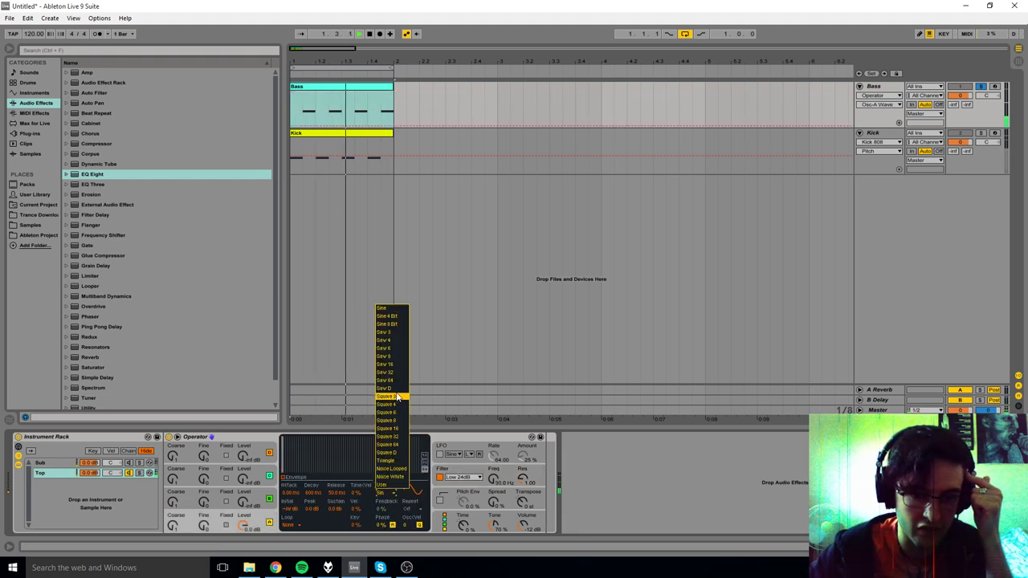
{"action": "left_click", "coordinate": [397, 390]}
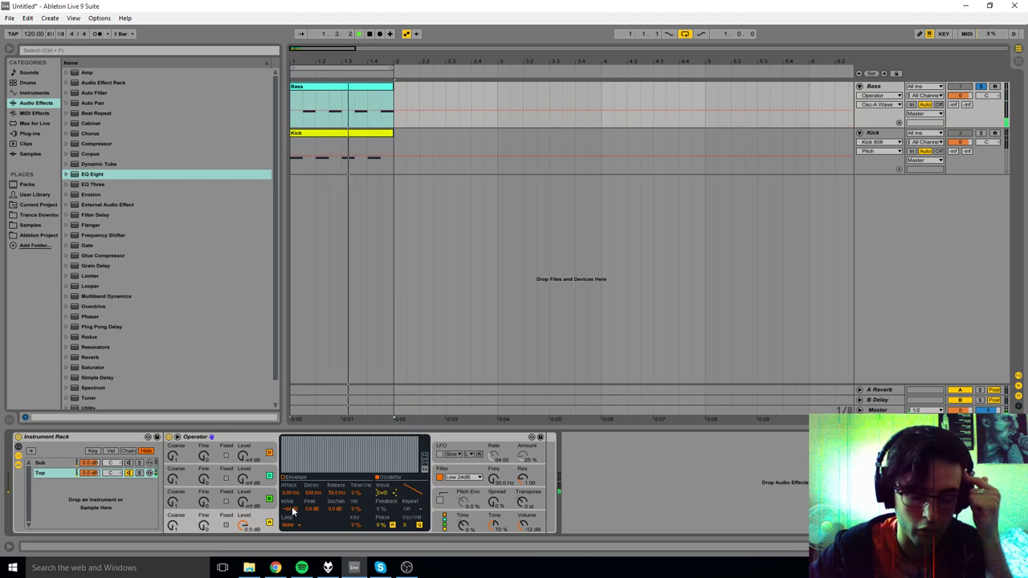
{"action": "left_click", "coordinate": [173, 532]}
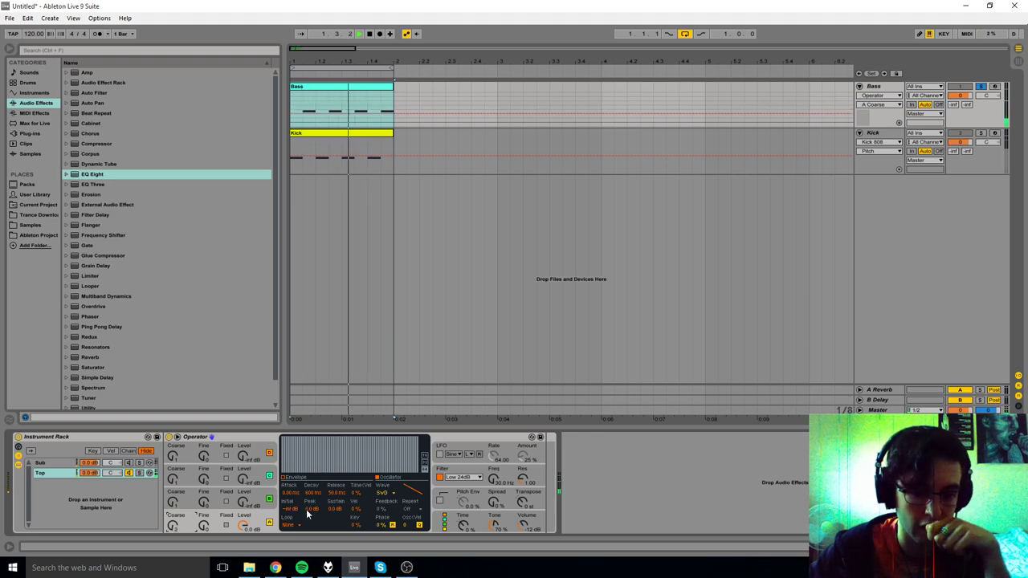
Step: Adjust the Top Operator's filter to 149 Hz with 0.30 resonance and a filter envelope decay of about 531 ms
{"action": "left_click", "coordinate": [470, 471]}
{"action": "left_click_drag", "start_coordinate": [312, 493], "coordinate": [312, 518]}
{"action": "left_click", "coordinate": [498, 479]}
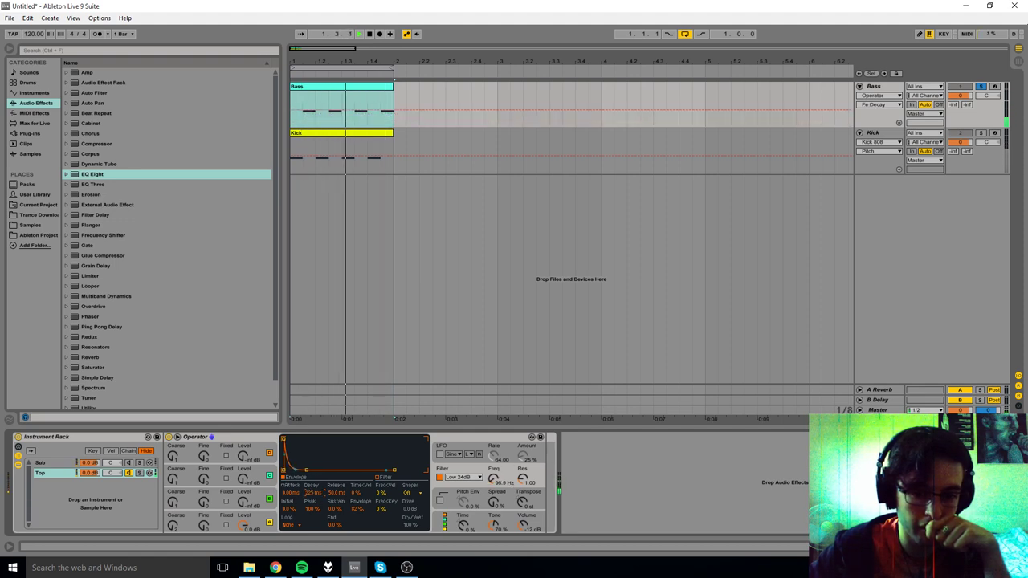
{"action": "left_click_drag", "start_coordinate": [313, 493], "coordinate": [312, 473]}
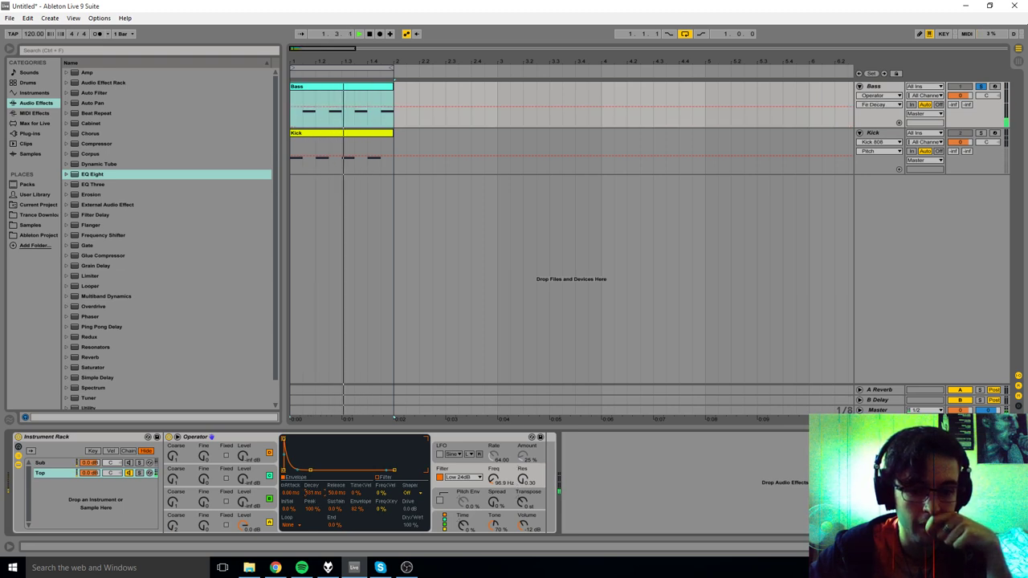
{"action": "left_click", "coordinate": [489, 469]}
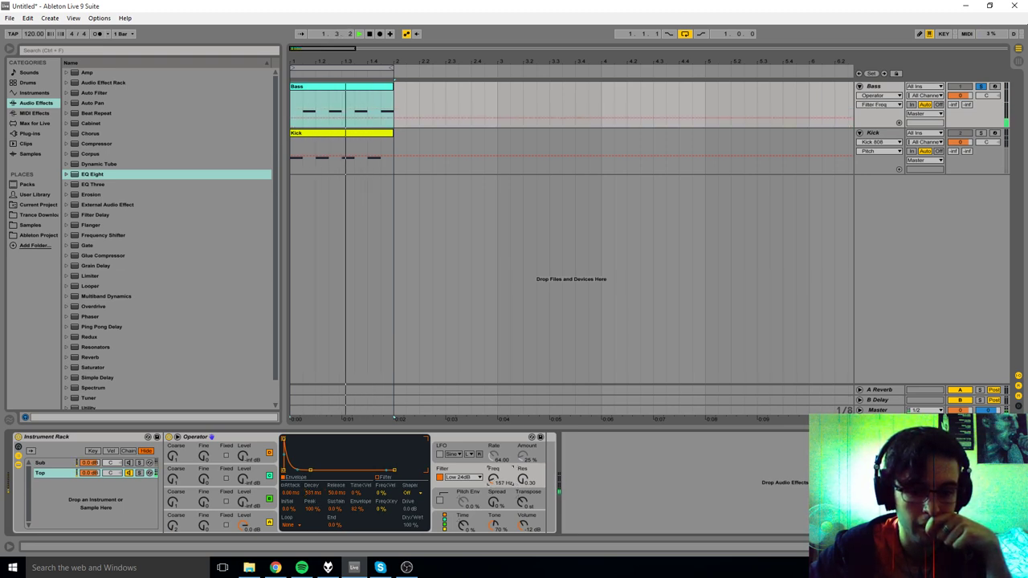
{"action": "left_click_drag", "start_coordinate": [313, 493], "coordinate": [312, 508]}
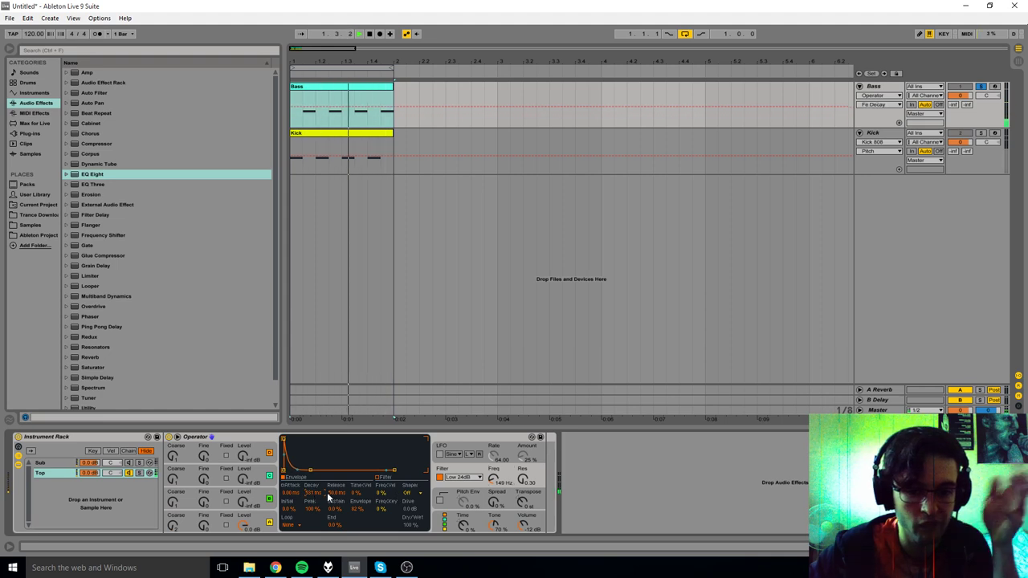
Step: Add an EQ Eight after the Top chain's Operator and make band 1 a low cut at 117 Hz
{"action": "left_click", "coordinate": [55, 474]}
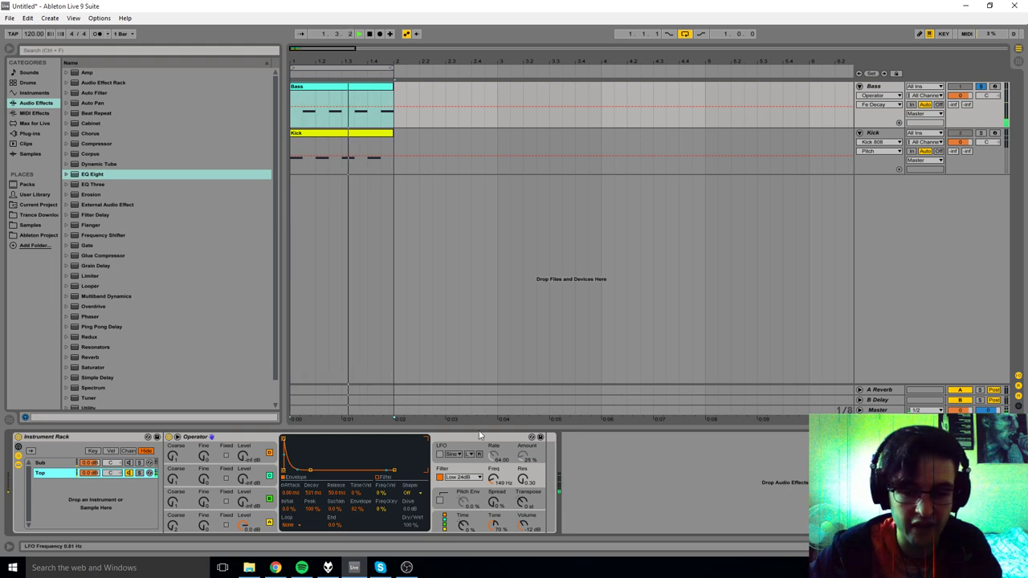
{"action": "left_click", "coordinate": [226, 438]}
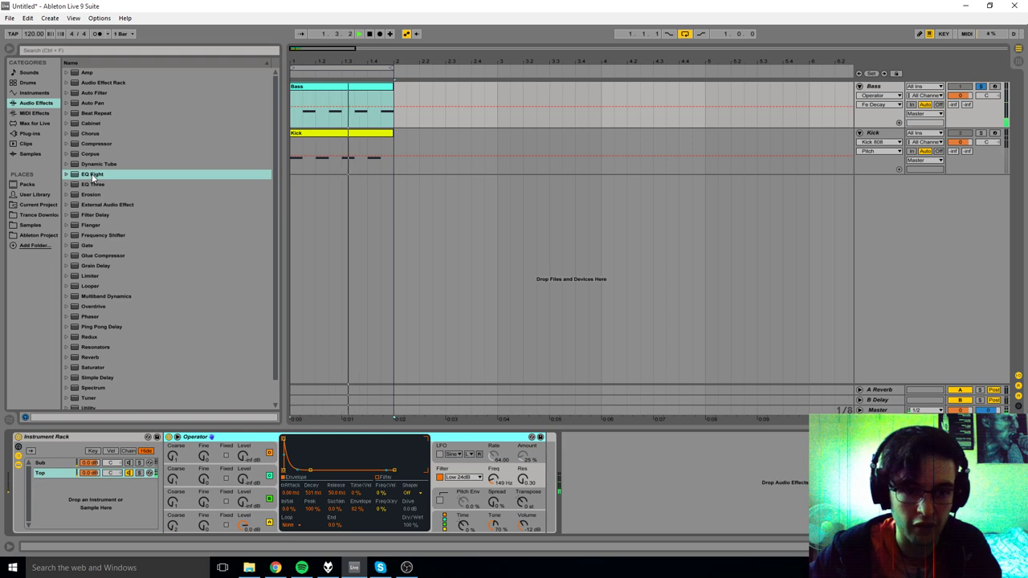
{"action": "left_click_drag", "start_coordinate": [92, 177], "coordinate": [596, 493]}
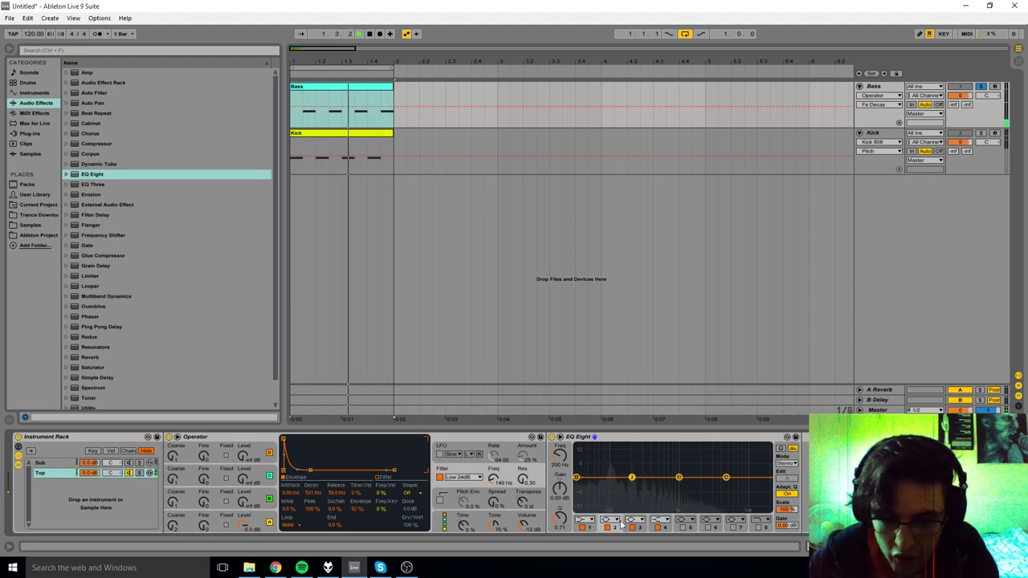
{"action": "left_click", "coordinate": [582, 520]}
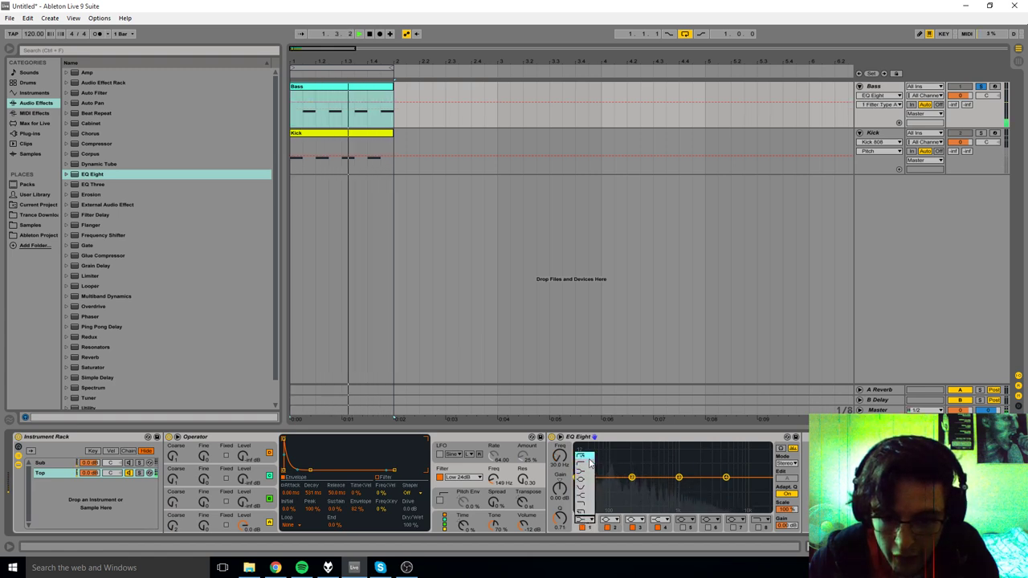
{"action": "left_click", "coordinate": [590, 462]}
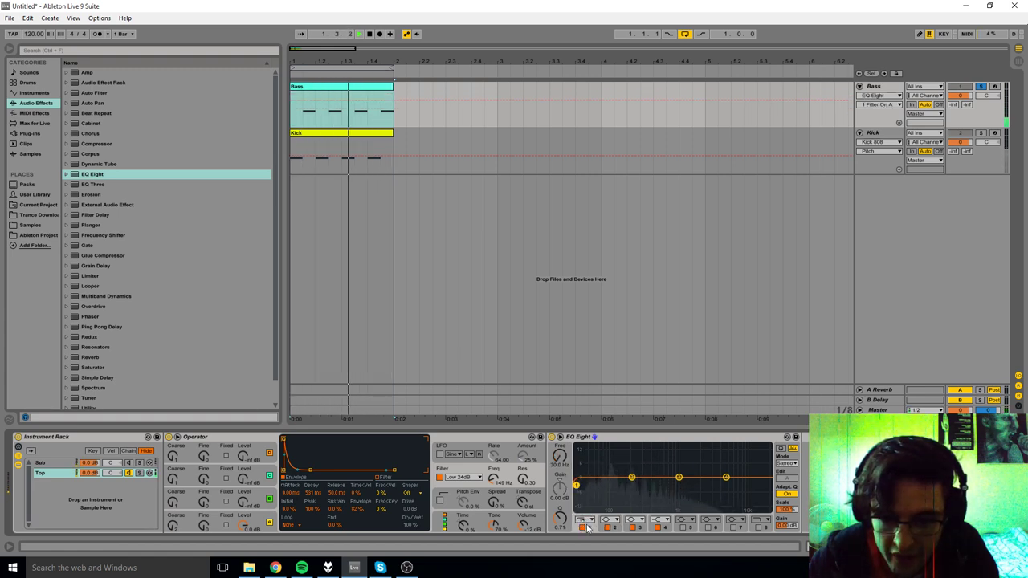
{"action": "left_click_drag", "start_coordinate": [560, 455], "coordinate": [559, 426]}
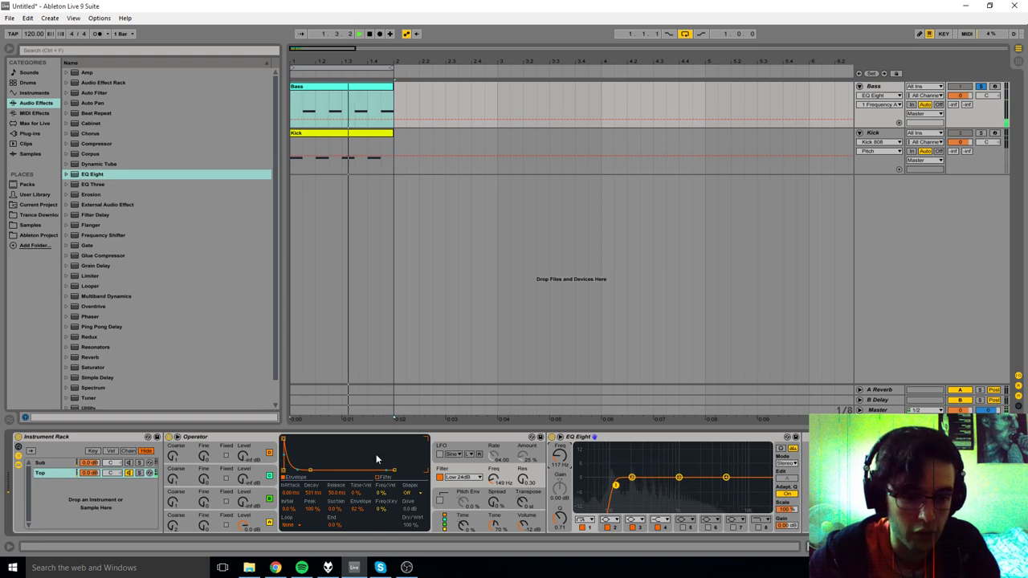
Step: Reactivate the Sub chain and unsolo the Bass track to hear both layers together with the Kick
{"action": "left_click", "coordinate": [127, 464]}
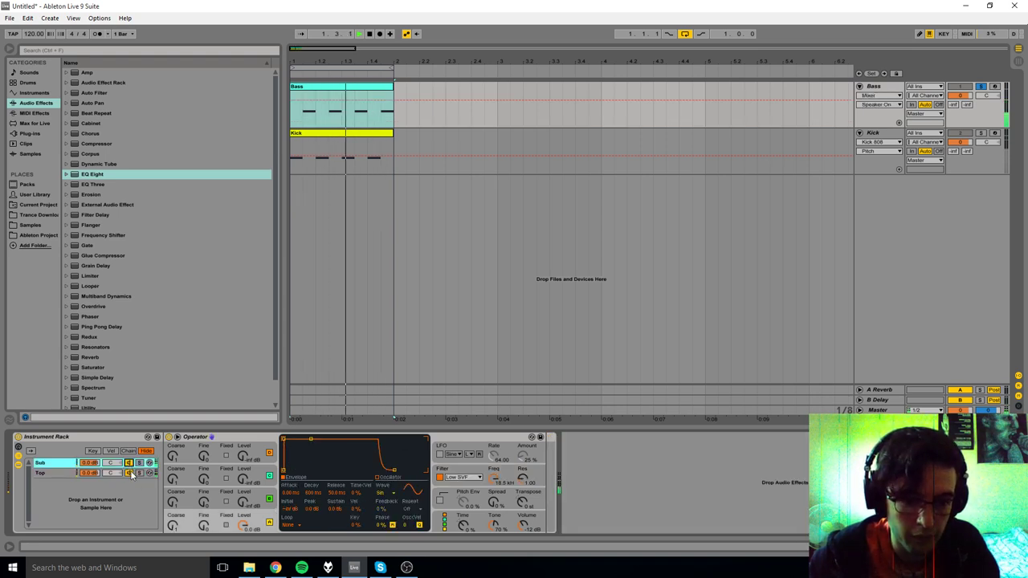
{"action": "left_click", "coordinate": [981, 87]}
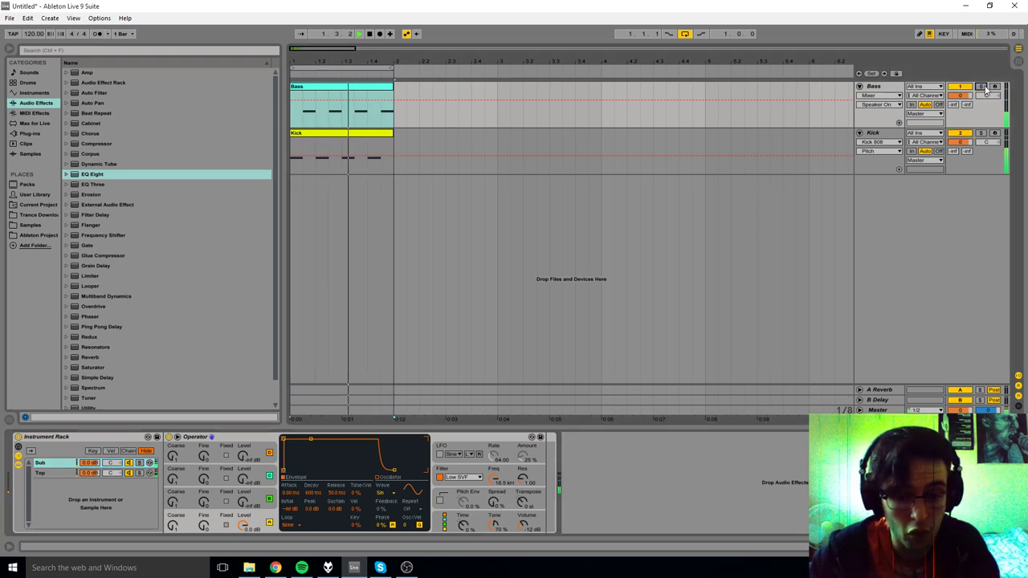
{"action": "left_click", "coordinate": [130, 474]}
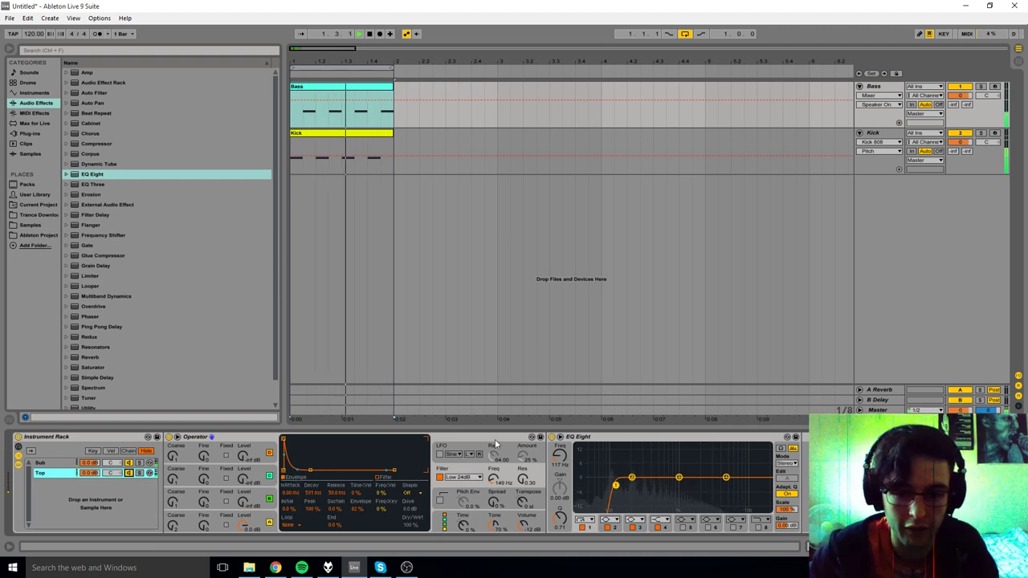
Step: Fold the Top chain's Operator and EQ Eight, and compare the devices in the Sub and Top chains
{"action": "double_click", "coordinate": [448, 435]}
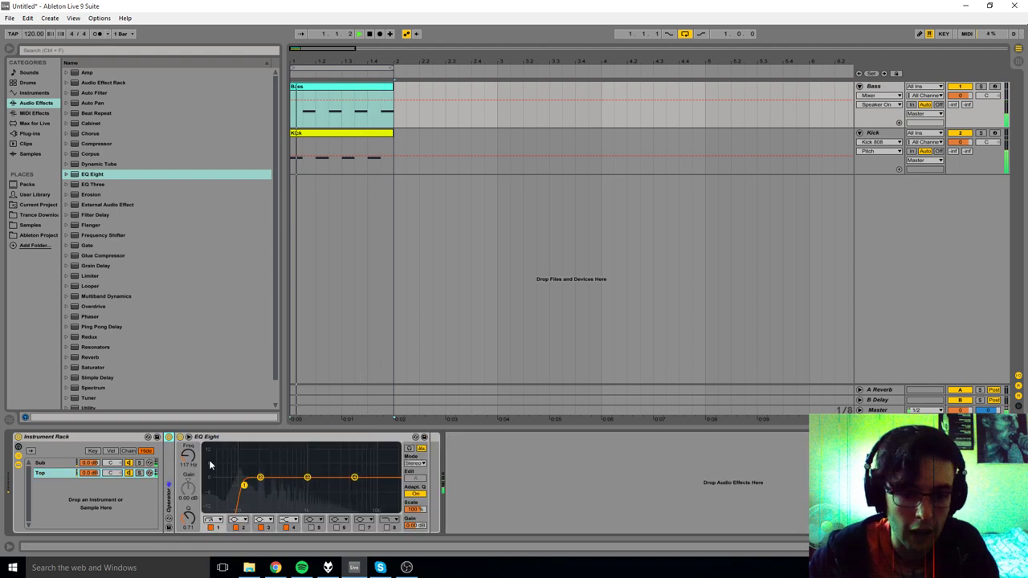
{"action": "double_click", "coordinate": [249, 439]}
{"action": "left_click", "coordinate": [50, 463]}
{"action": "left_click", "coordinate": [48, 473]}
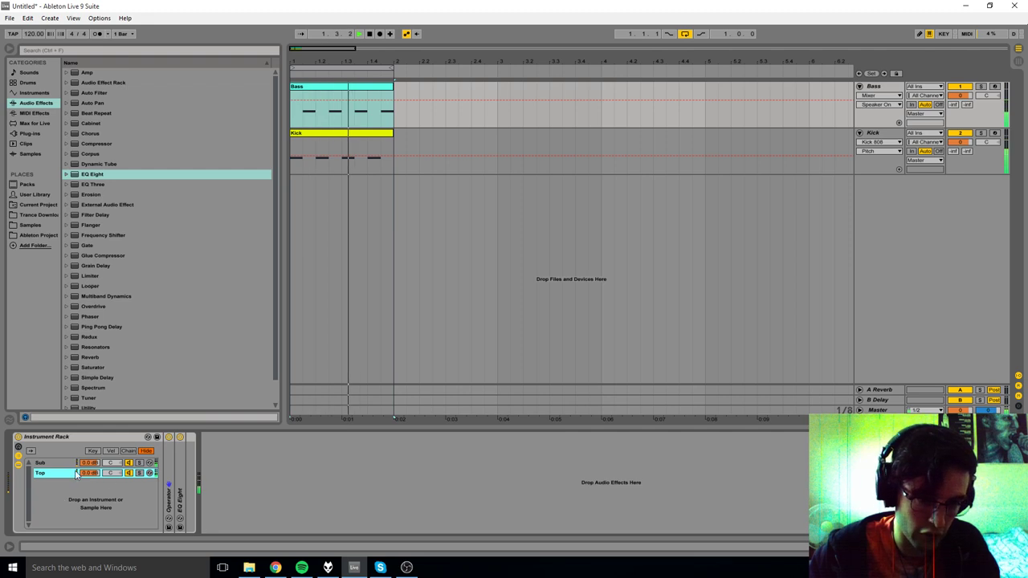
{"action": "left_click", "coordinate": [44, 463]}
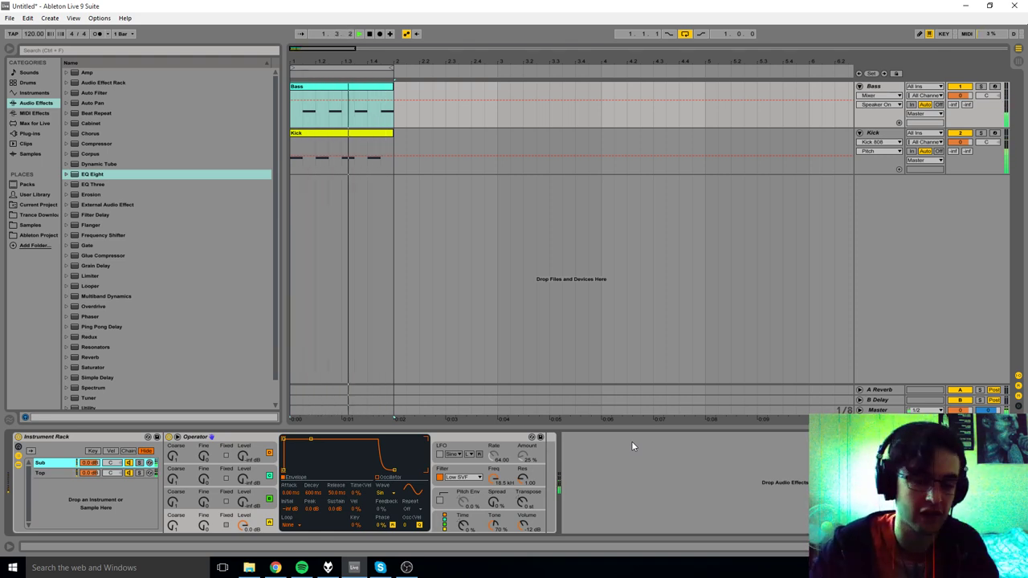
{"action": "left_click", "coordinate": [49, 475]}
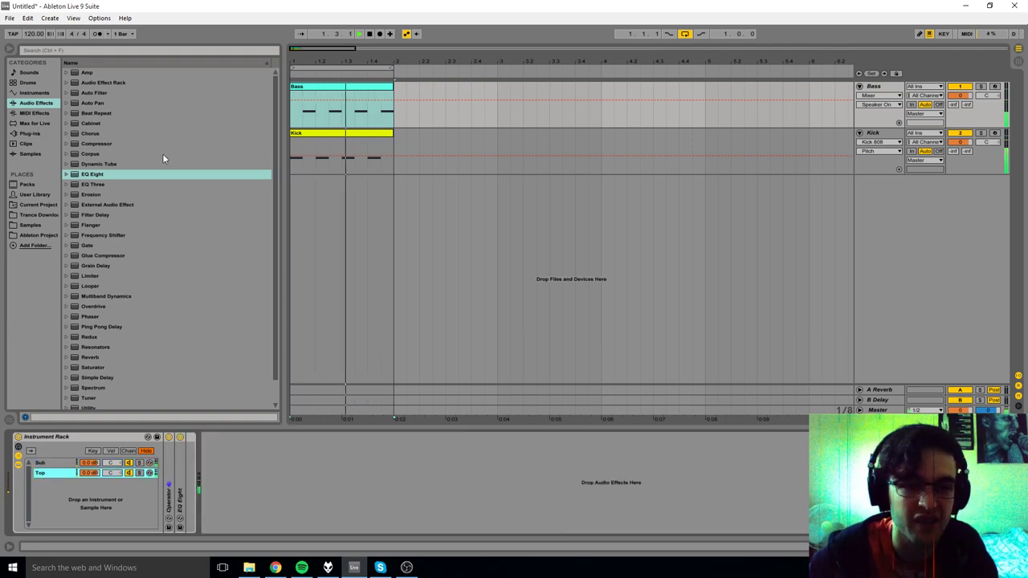
Step: Duplicate the Top chain, panning the original to 50R and the copy to 50L
{"action": "right_click", "coordinate": [49, 475]}
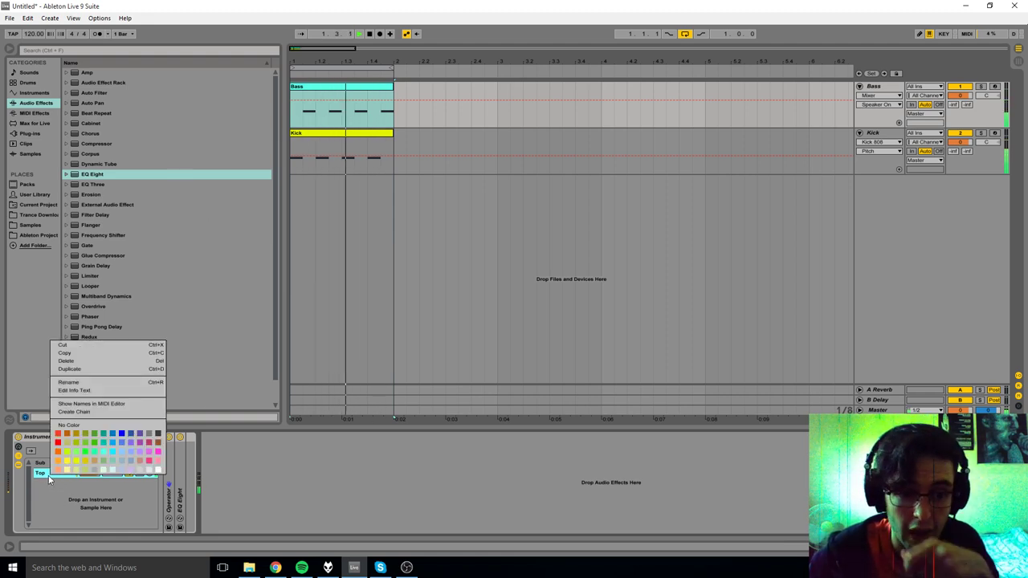
{"action": "left_click", "coordinate": [57, 502]}
{"action": "right_click", "coordinate": [46, 478]}
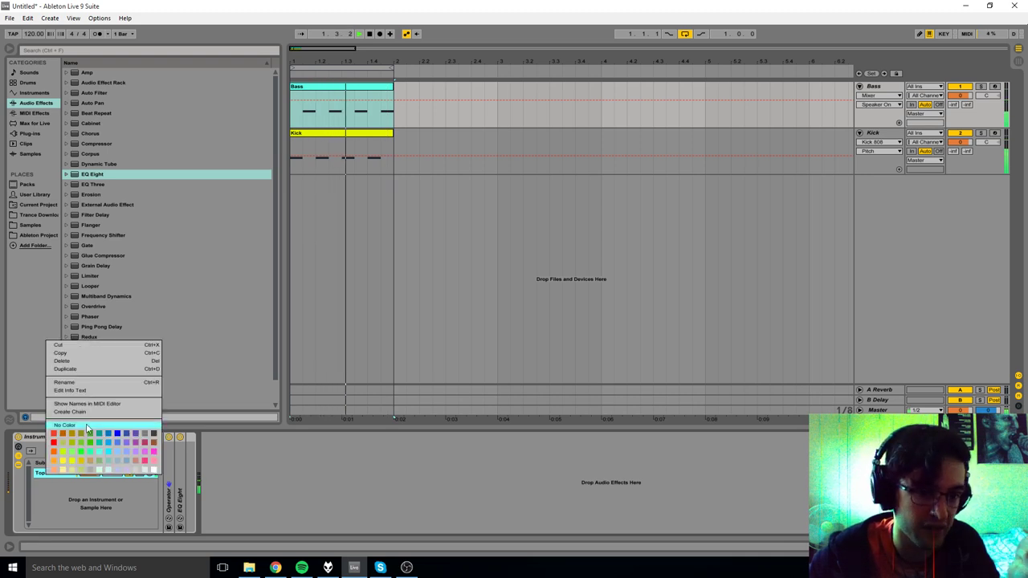
{"action": "left_click", "coordinate": [99, 370]}
{"action": "left_click_drag", "start_coordinate": [112, 475], "coordinate": [113, 503]}
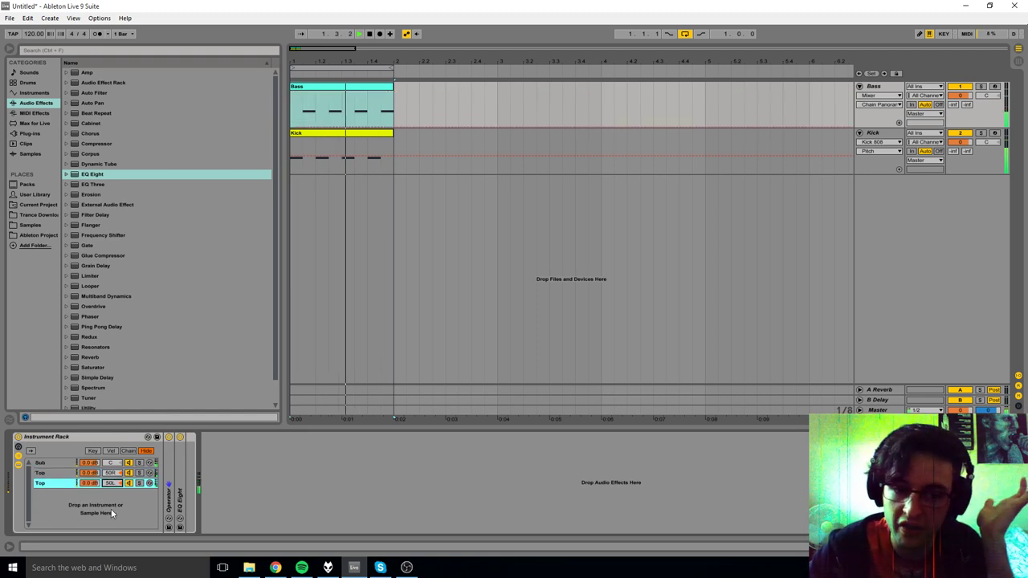
Step: Duplicate the Top chain panned 50R to add a third Top chain
{"action": "left_click", "coordinate": [40, 473]}
{"action": "right_click", "coordinate": [42, 473]}
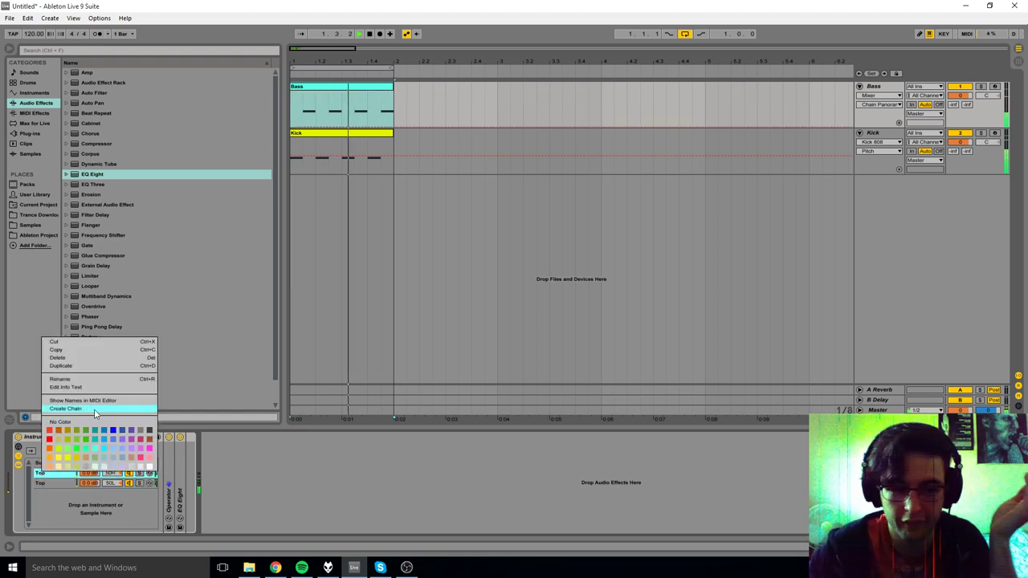
{"action": "left_click", "coordinate": [96, 366]}
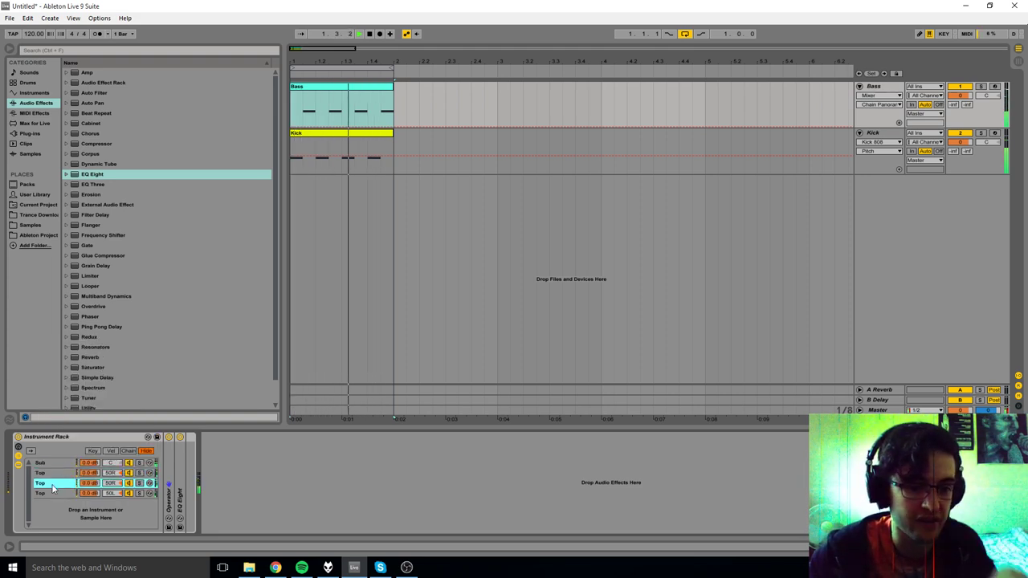
Step: Rename the three Top chains TopR, TopM and TopL, and return TopM's panning to center
{"action": "left_click", "coordinate": [47, 475]}
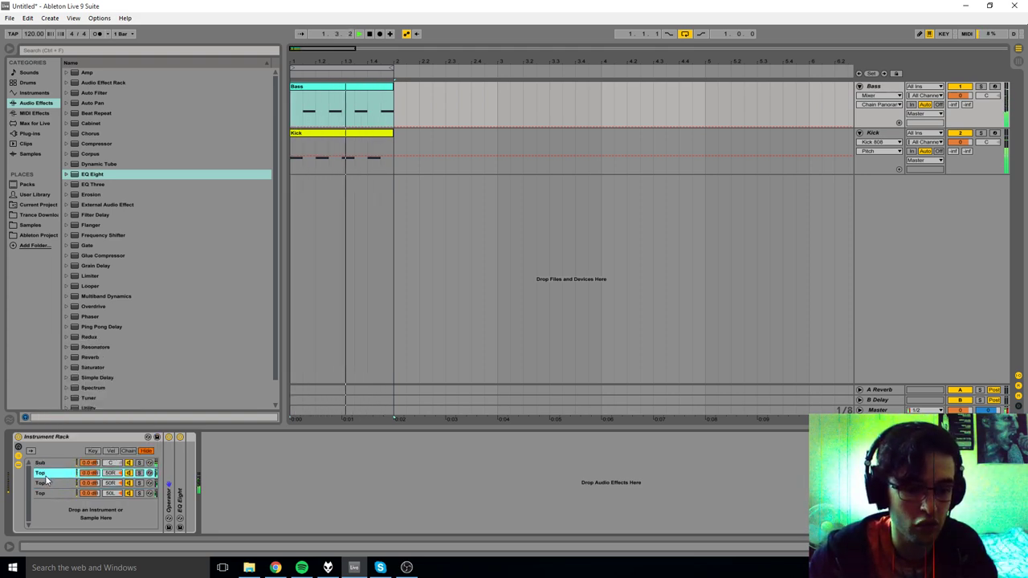
{"action": "key", "text": "ctrl+r"}
{"action": "left_click", "coordinate": [54, 475]}
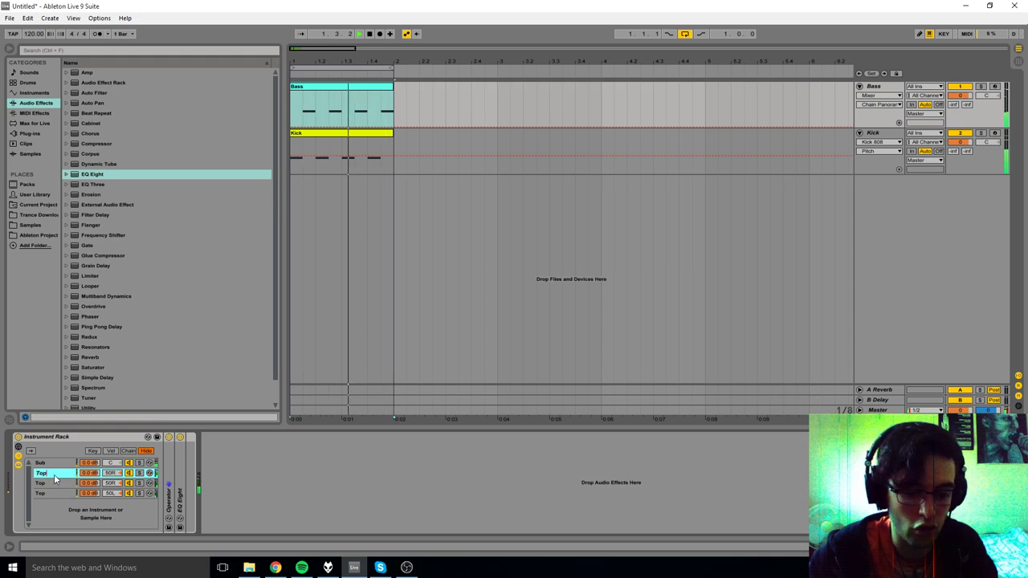
{"action": "left_click", "coordinate": [44, 485]}
{"action": "key", "text": "ctrl+r"}
{"action": "left_click", "coordinate": [51, 485]}
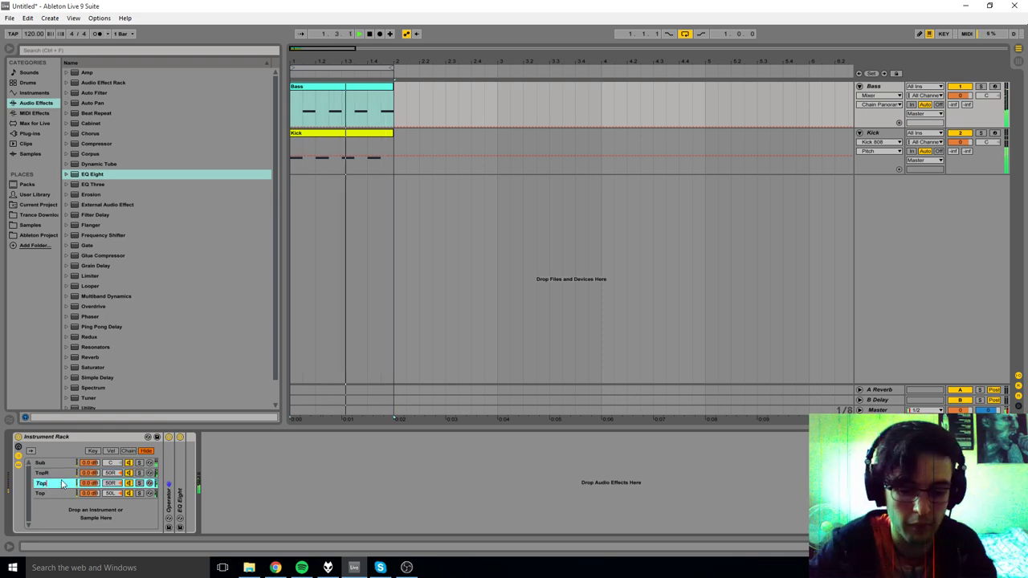
{"action": "type", "text": "M"}
{"action": "left_click", "coordinate": [51, 496]}
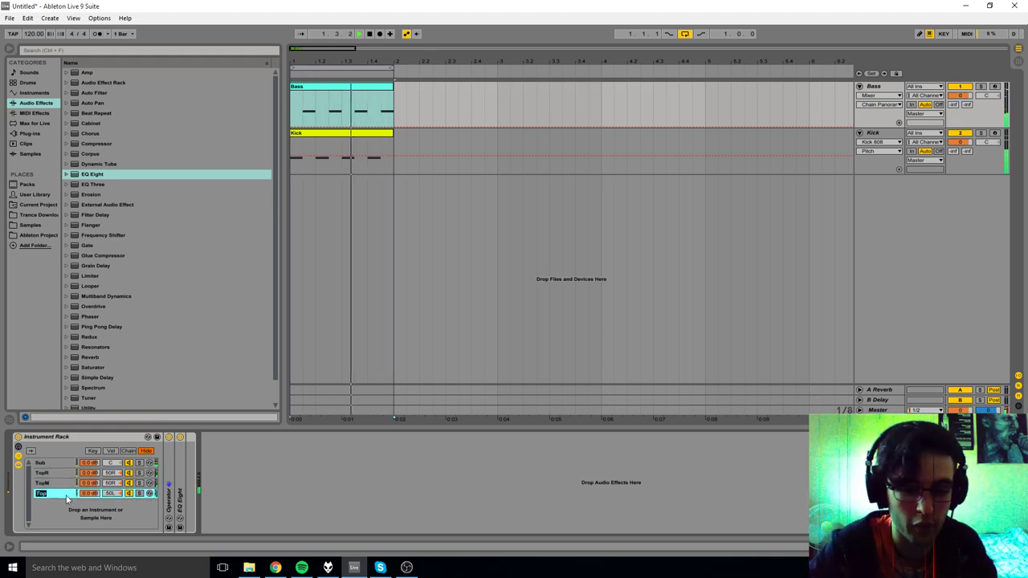
{"action": "left_click", "coordinate": [67, 496]}
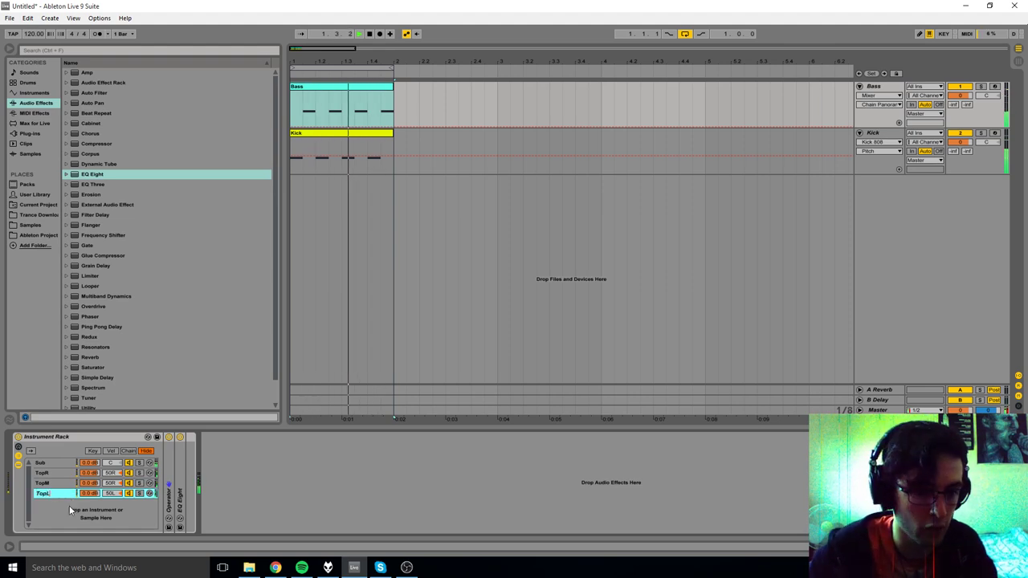
{"action": "right_click", "coordinate": [114, 485]}
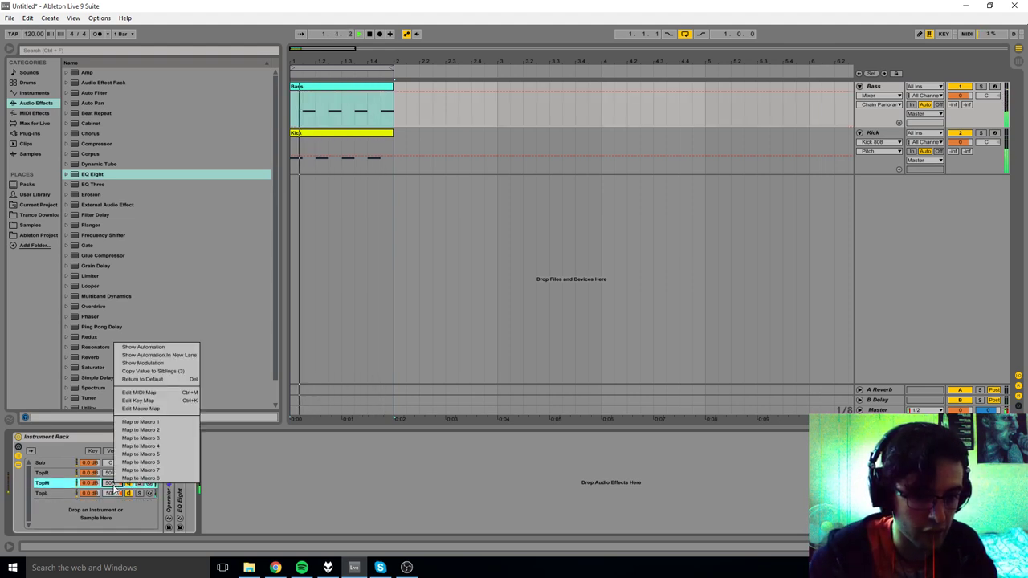
{"action": "left_click", "coordinate": [151, 379]}
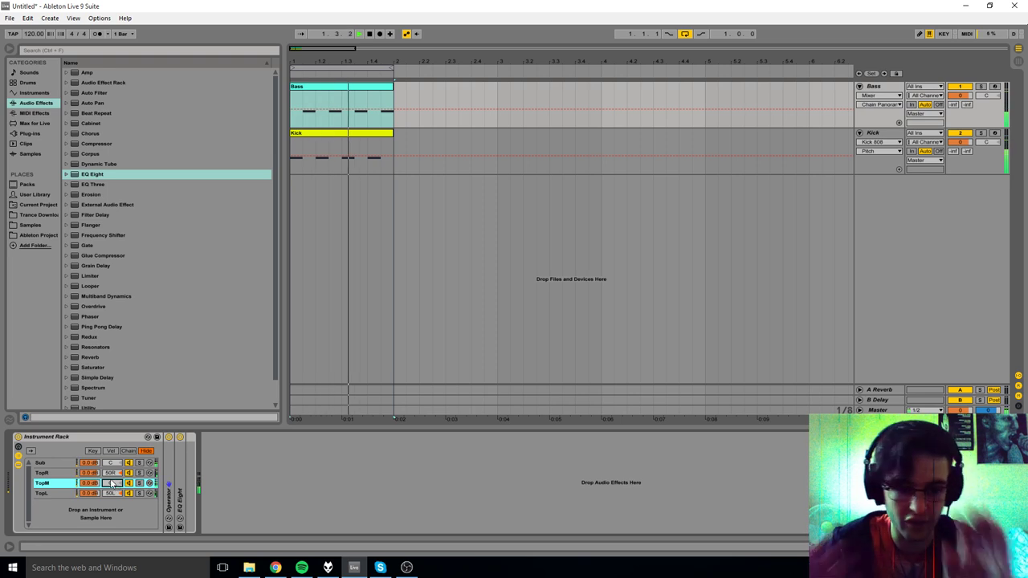
Step: Add a Simple Delay to the end of the TopL chain with unsynced delay times of 25.0 ms left and 1.00 ms right
{"action": "left_click", "coordinate": [56, 494]}
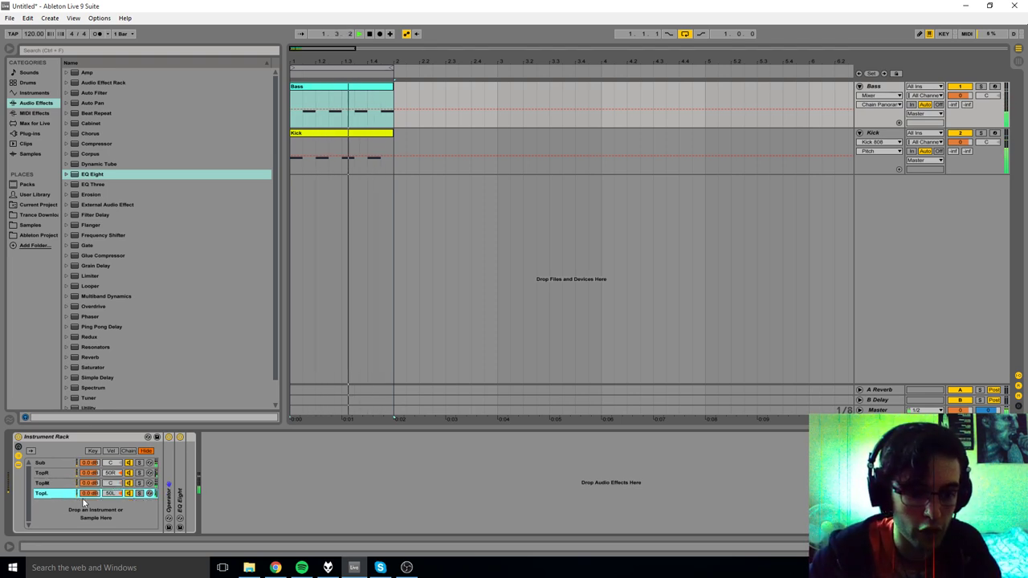
{"action": "scroll", "coordinate": [120, 240], "scroll_direction": "down", "scroll_amount": 2}
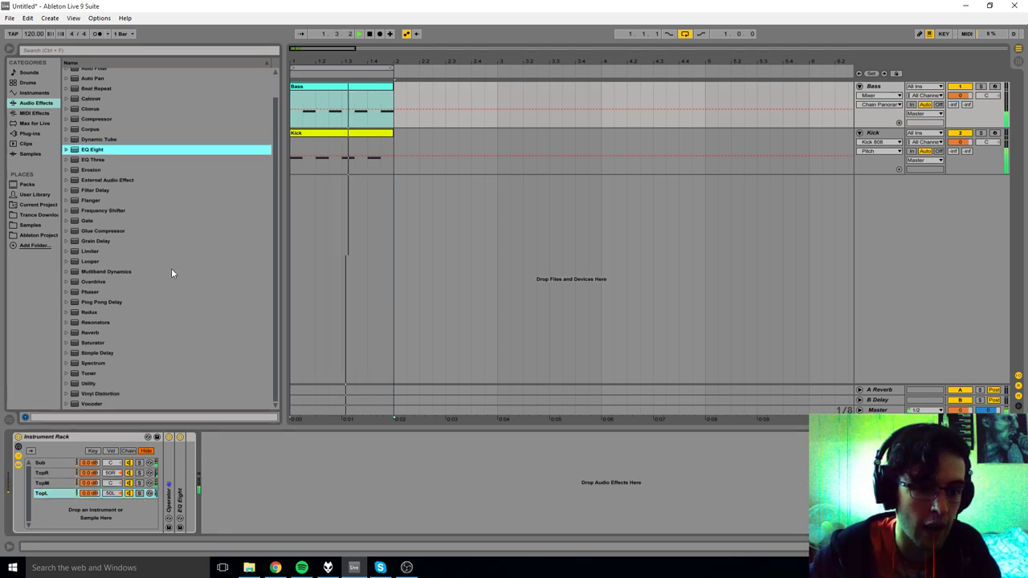
{"action": "left_click_drag", "start_coordinate": [99, 355], "coordinate": [193, 495]}
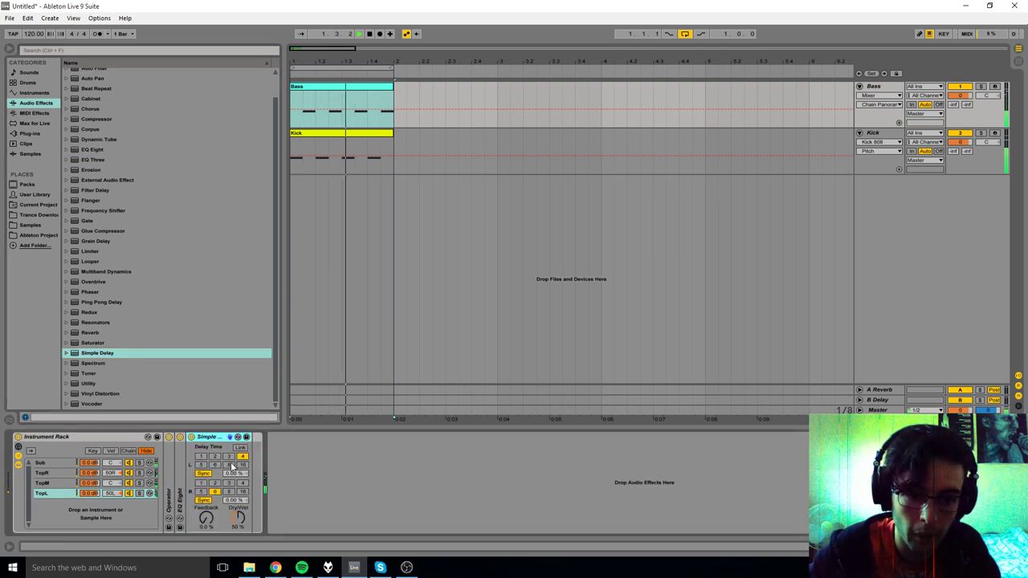
{"action": "left_click", "coordinate": [203, 473]}
{"action": "left_click", "coordinate": [203, 500]}
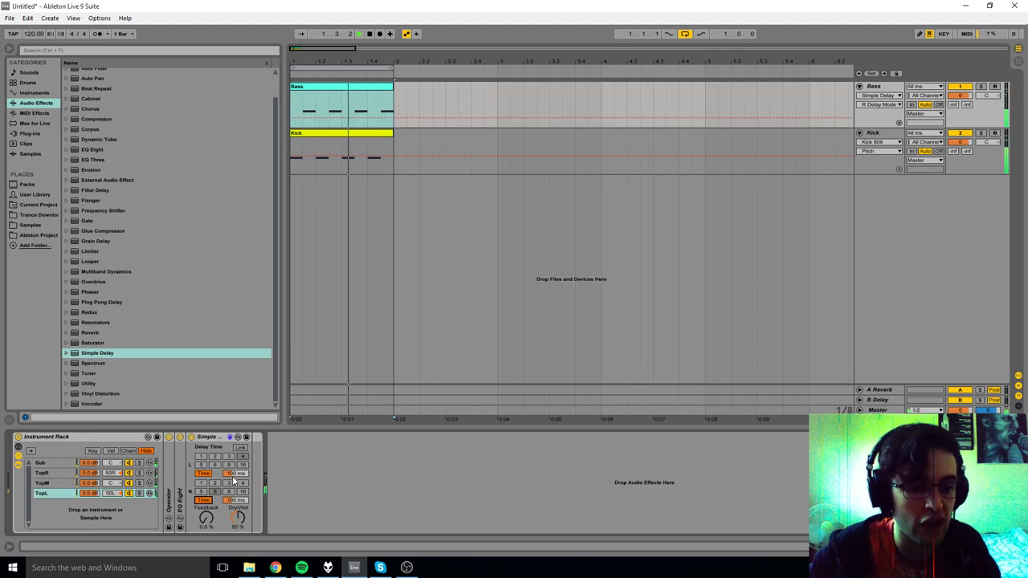
{"action": "left_click", "coordinate": [235, 500]}
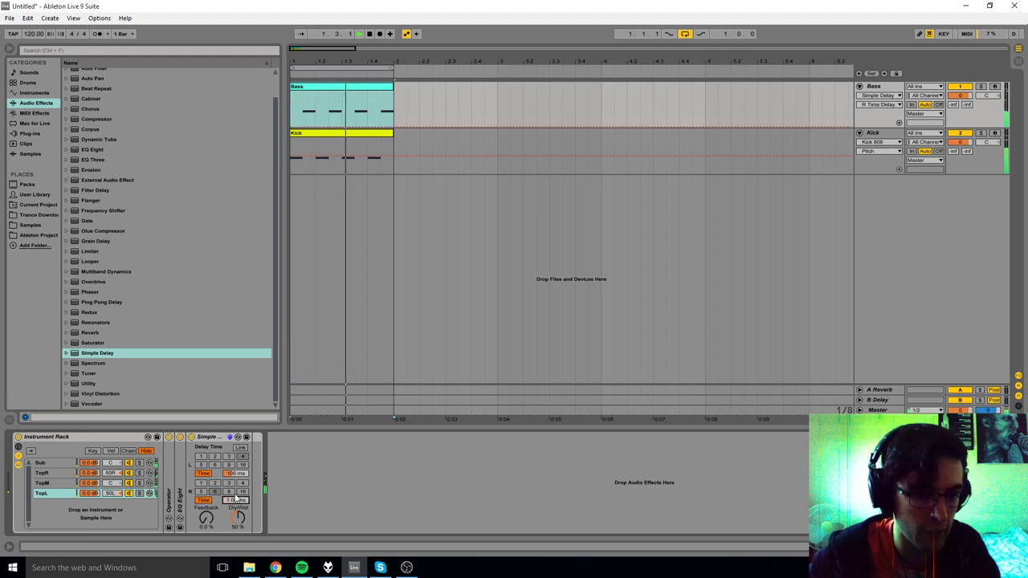
{"action": "left_click_drag", "start_coordinate": [236, 473], "coordinate": [236, 494]}
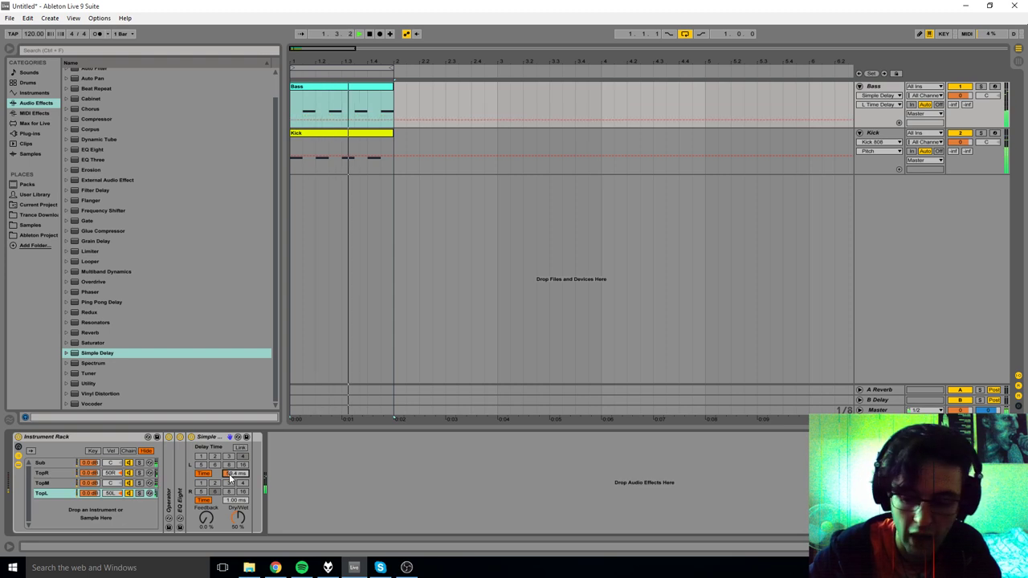
{"action": "key", "text": "Return"}
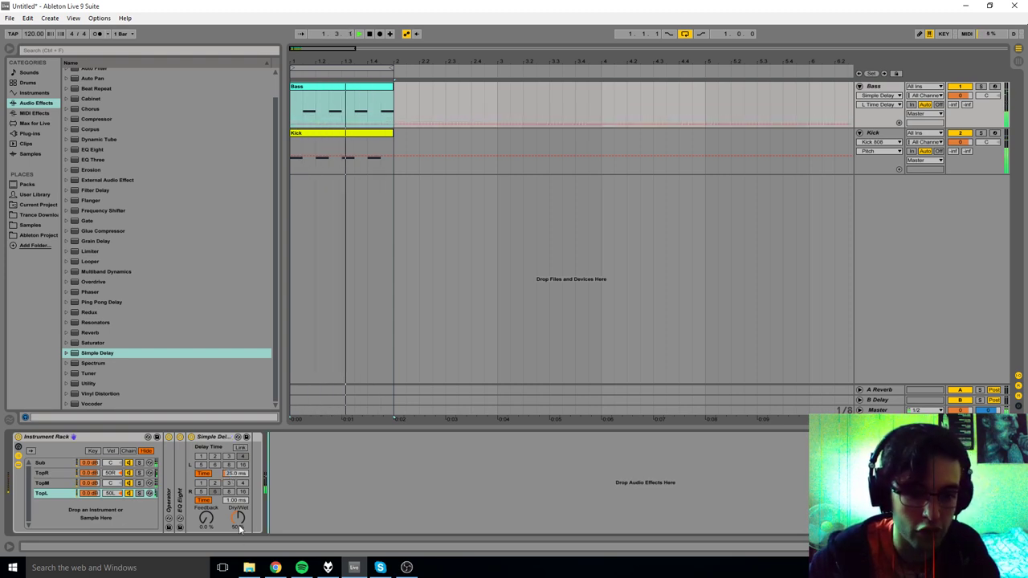
Step: Set the TopL Simple Delay to 100% dry/wet and 20% feedback
{"action": "left_click_drag", "start_coordinate": [238, 522], "coordinate": [238, 482]}
{"action": "left_click", "coordinate": [205, 518]}
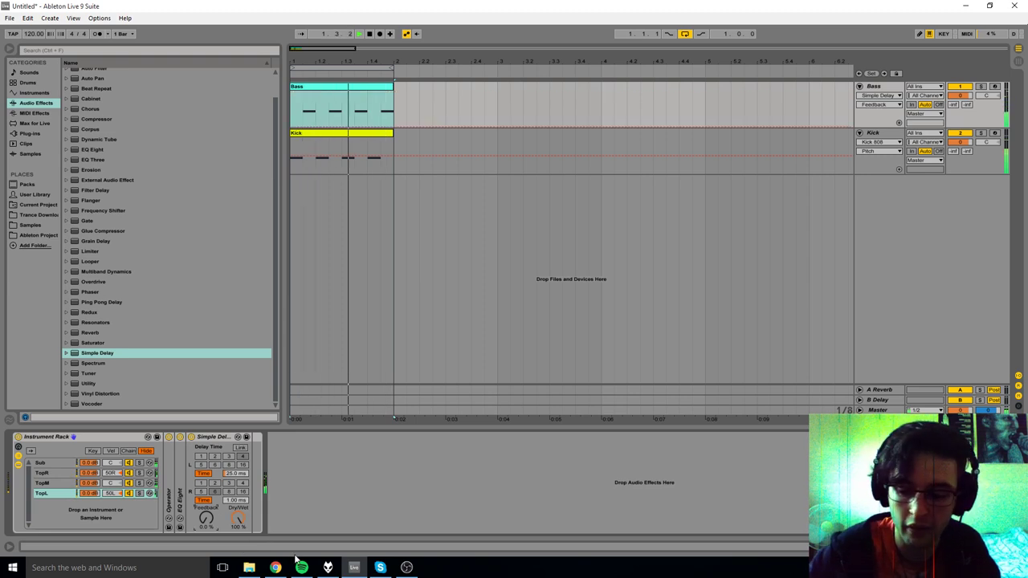
{"action": "type", "text": "20"}
{"action": "left_click", "coordinate": [315, 526]}
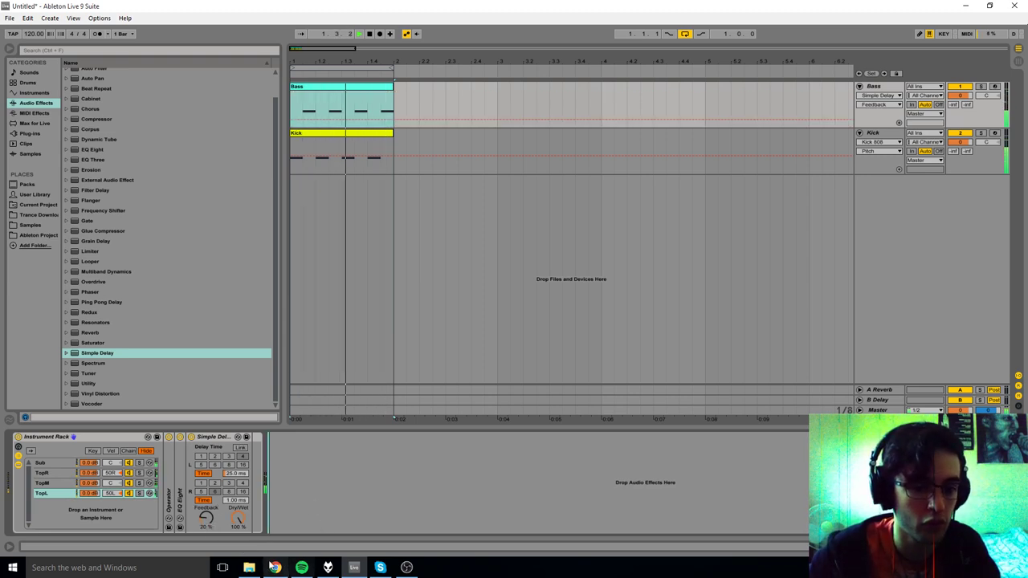
Step: Lower the TopR and TopL chain volumes to -5.0 dB
{"action": "left_click", "coordinate": [91, 477]}
{"action": "left_click", "coordinate": [91, 492]}
{"action": "left_click_drag", "start_coordinate": [92, 474], "coordinate": [90, 508]}
{"action": "left_click", "coordinate": [46, 473]}
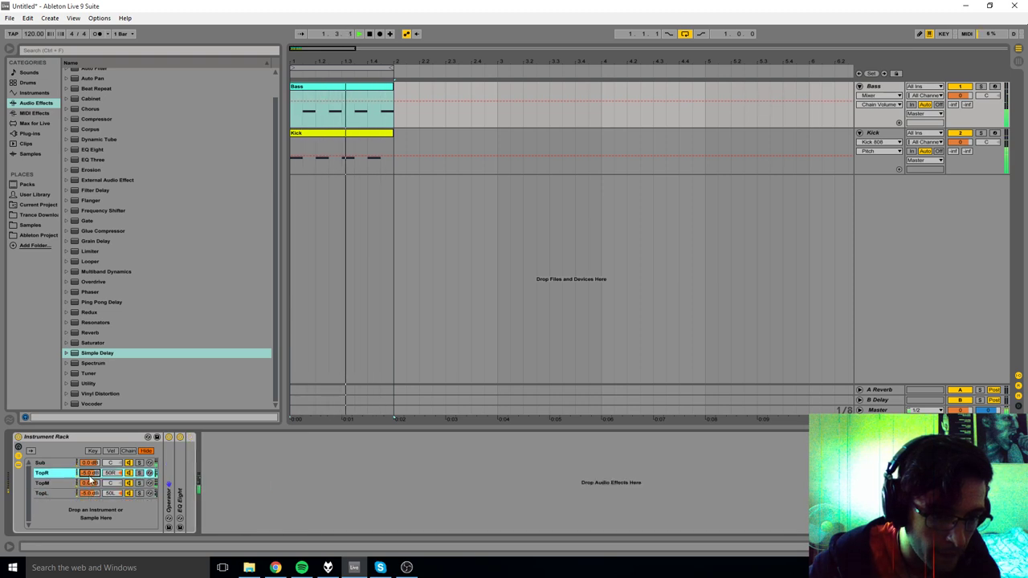
Step: Set the chain volumes to -10.0 dB for TopR and TopL and -5.0 dB for TopM
{"action": "left_click", "coordinate": [47, 493]}
{"action": "left_click", "coordinate": [46, 473]}
{"action": "left_click", "coordinate": [48, 493], "text": "shift"}
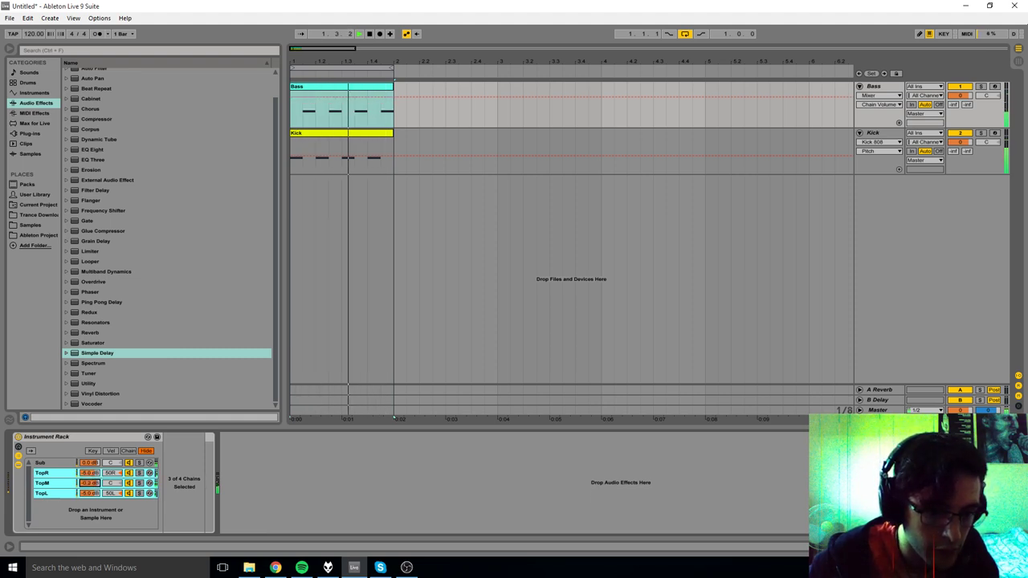
{"action": "left_click", "coordinate": [59, 486]}
{"action": "left_click_drag", "start_coordinate": [88, 473], "coordinate": [89, 488]}
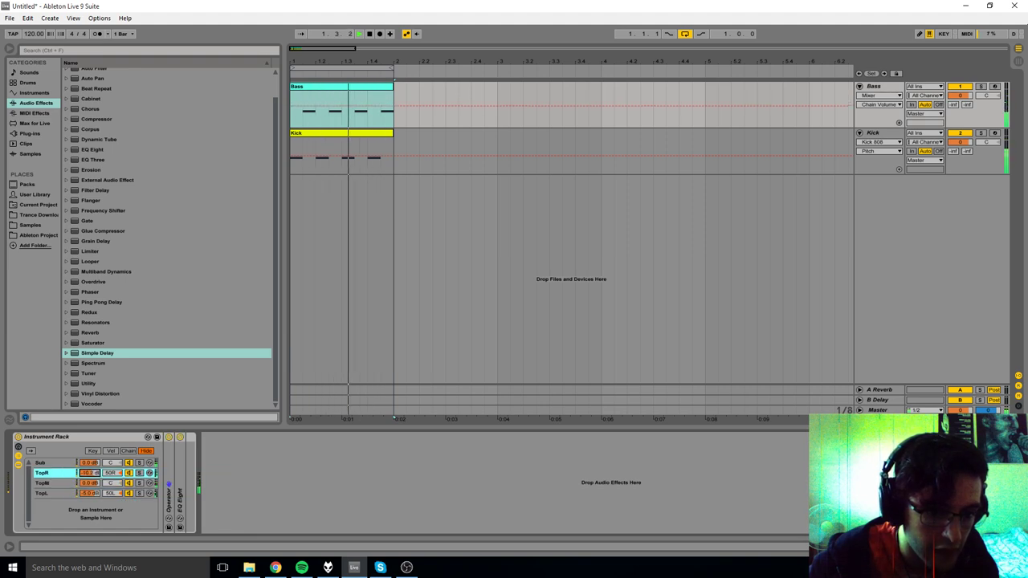
{"action": "left_click_drag", "start_coordinate": [88, 473], "coordinate": [89, 508]}
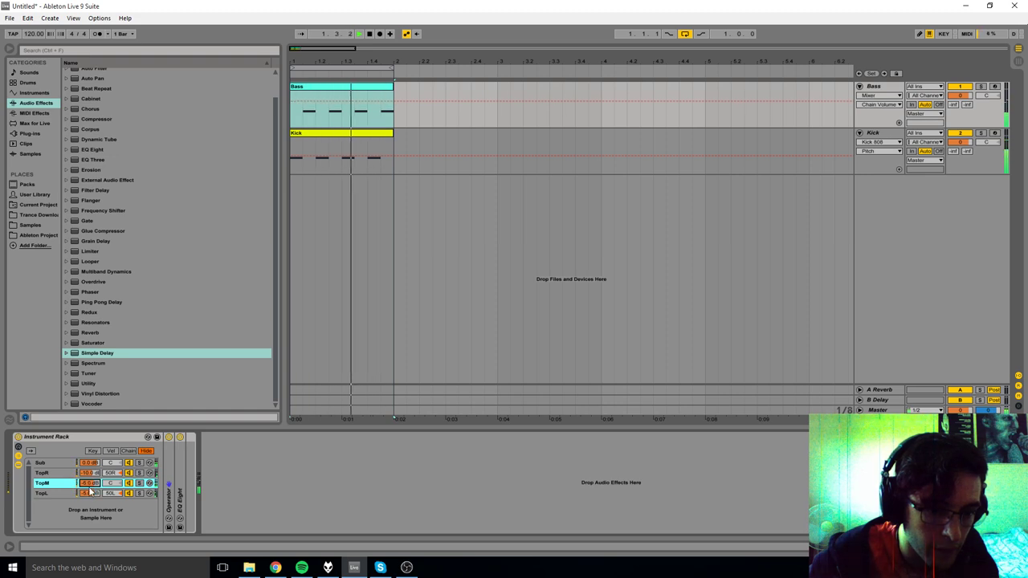
{"action": "left_click", "coordinate": [90, 494]}
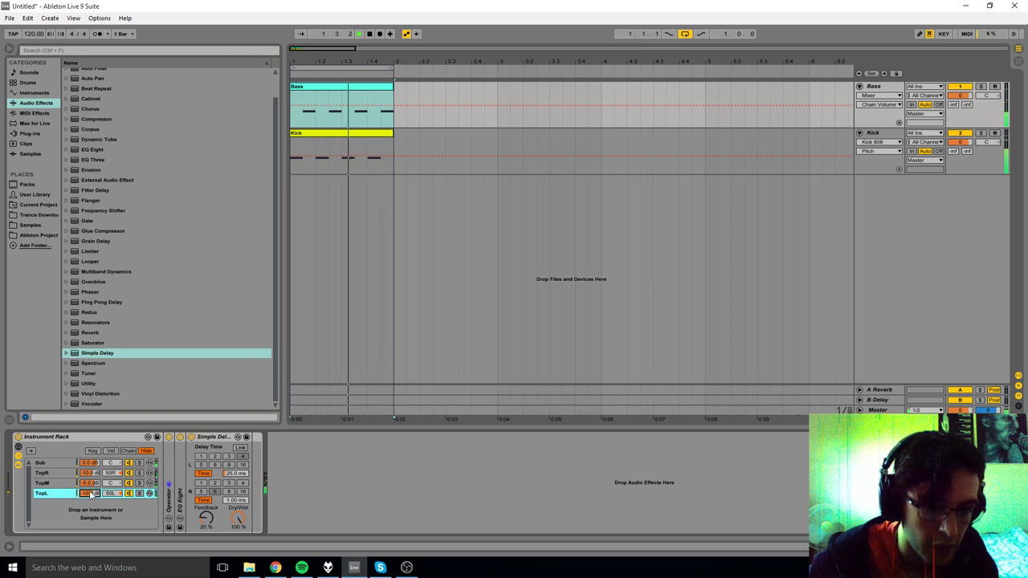
{"action": "left_click", "coordinate": [376, 504]}
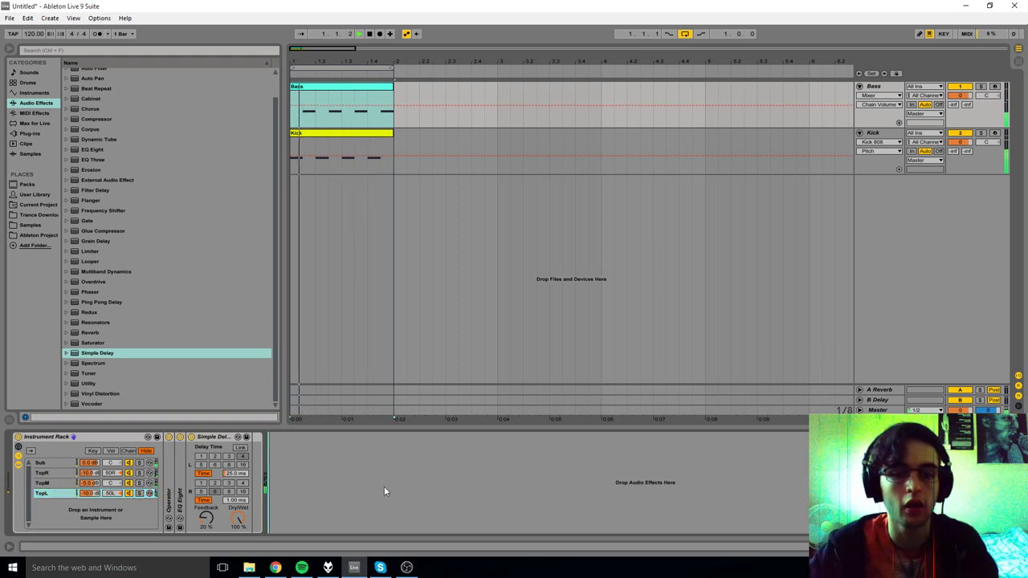
Step: Deactivate TopR, TopM and TopL together and reactivate them to compare the bass with and without the top layers
{"action": "left_click", "coordinate": [63, 473]}
{"action": "left_click", "coordinate": [59, 493], "text": "shift"}
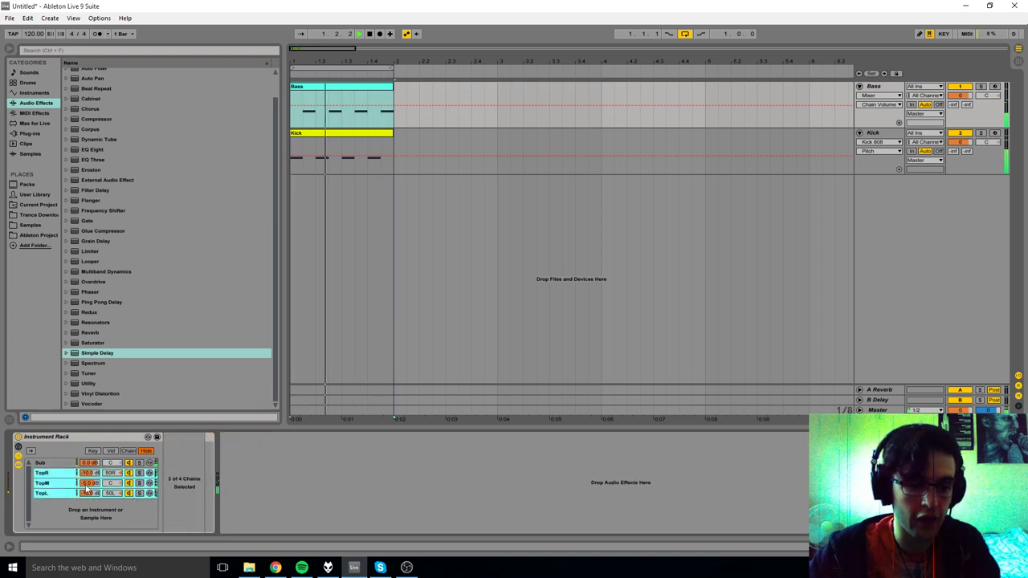
{"action": "left_click", "coordinate": [129, 473]}
{"action": "left_click", "coordinate": [129, 483]}
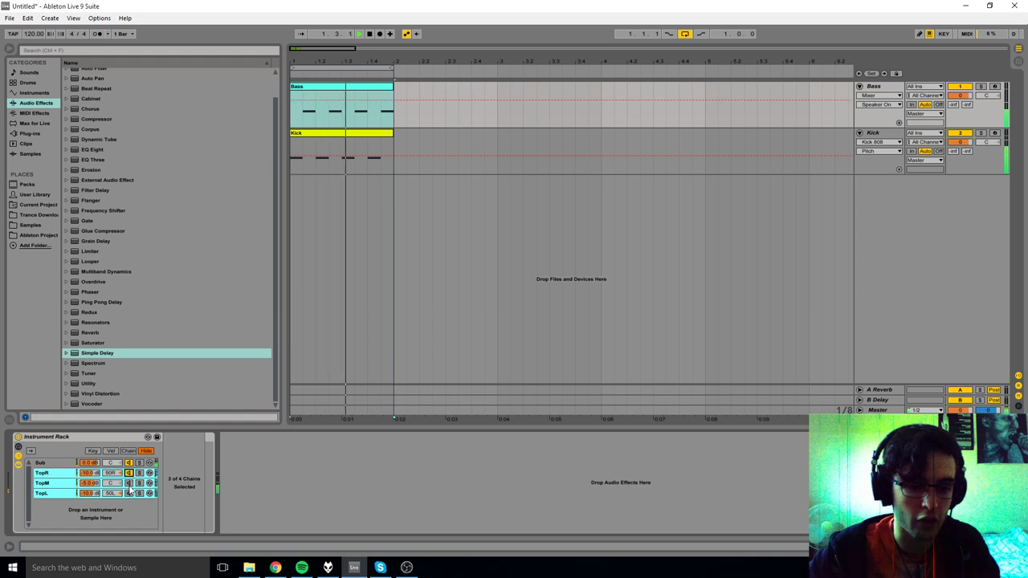
{"action": "left_click", "coordinate": [263, 501]}
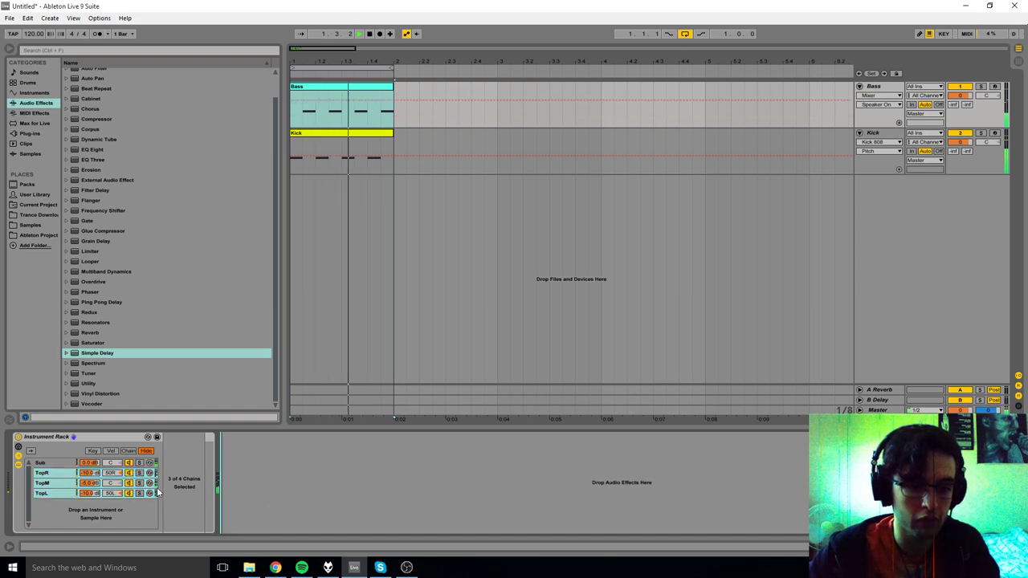
Step: Review the devices in the Sub, TopM, TopL and TopR chains, and briefly unfold TopR's EQ Eight
{"action": "left_click", "coordinate": [54, 473]}
{"action": "left_click", "coordinate": [140, 463]}
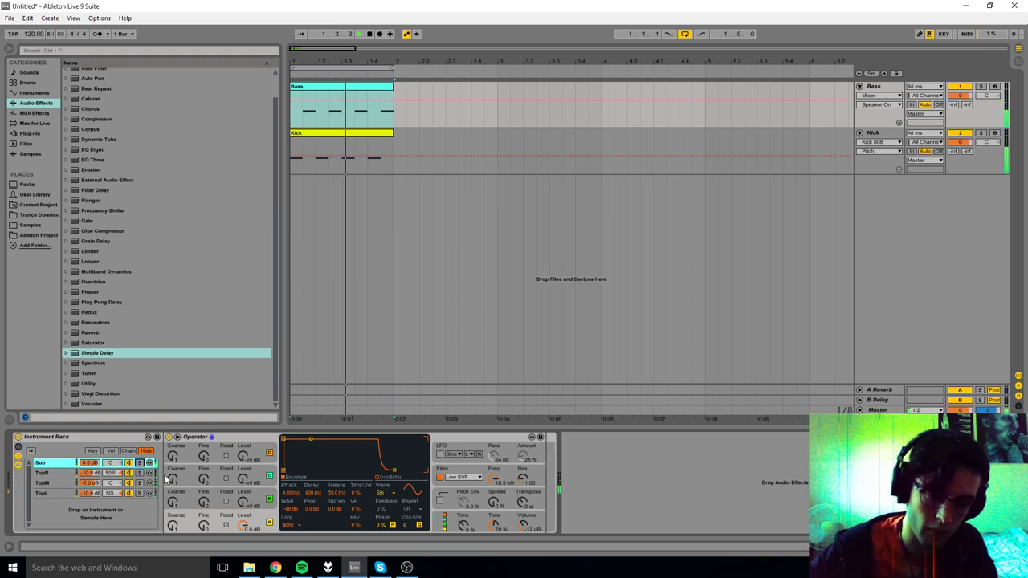
{"action": "left_click", "coordinate": [46, 483]}
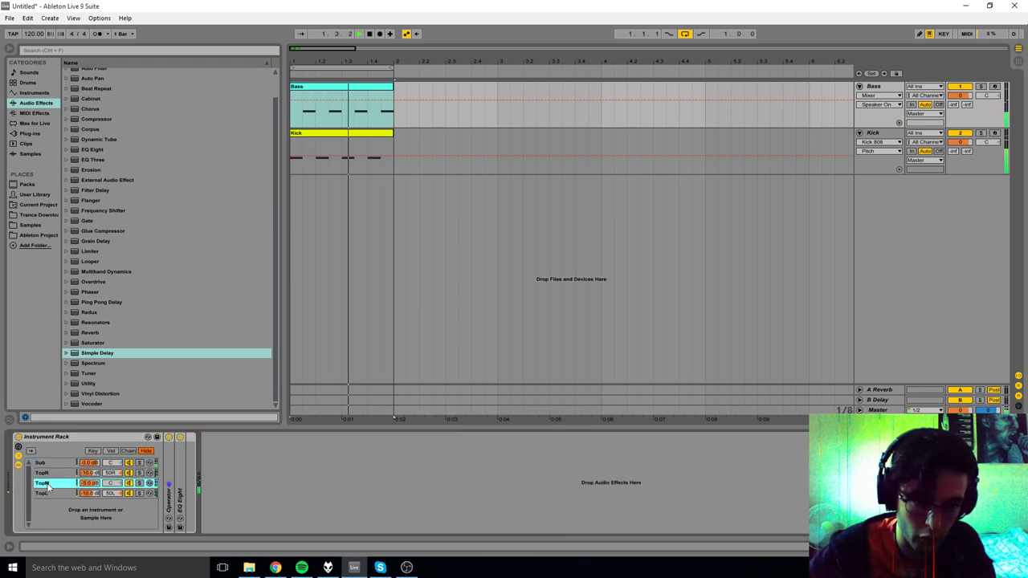
{"action": "left_click", "coordinate": [42, 493]}
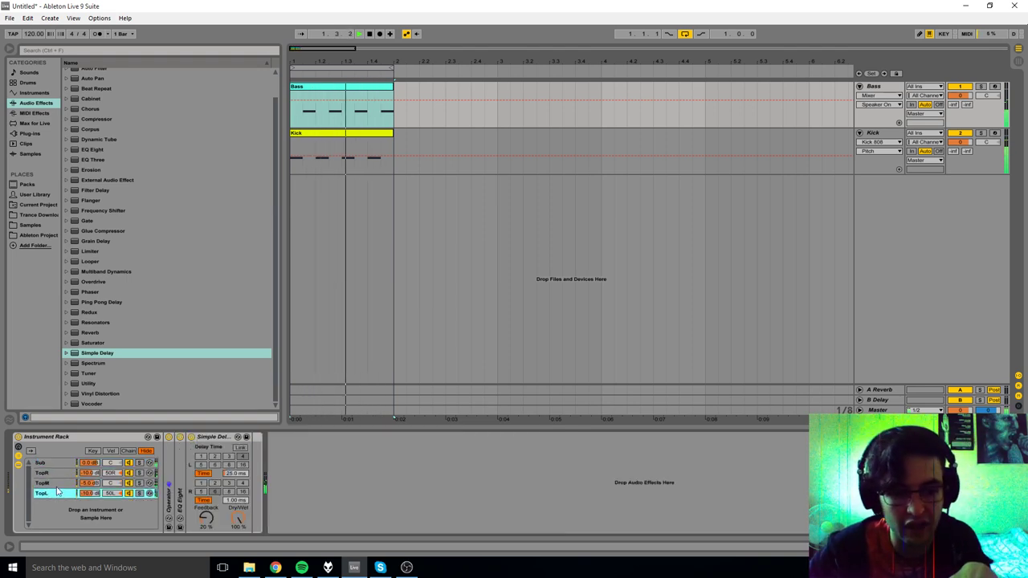
{"action": "left_click", "coordinate": [46, 484]}
{"action": "left_click", "coordinate": [45, 473]}
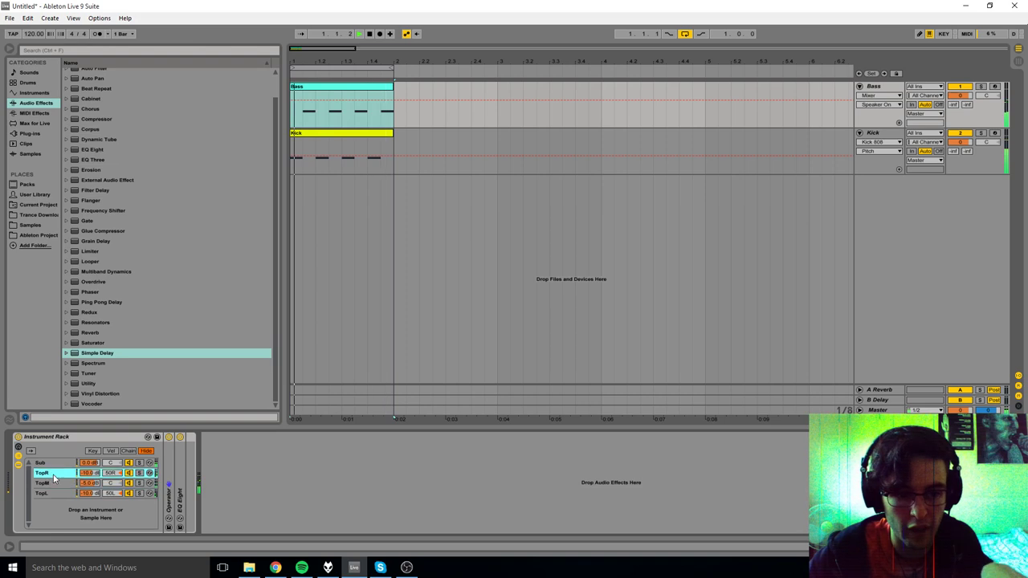
{"action": "double_click", "coordinate": [178, 481]}
{"action": "double_click", "coordinate": [239, 438]}
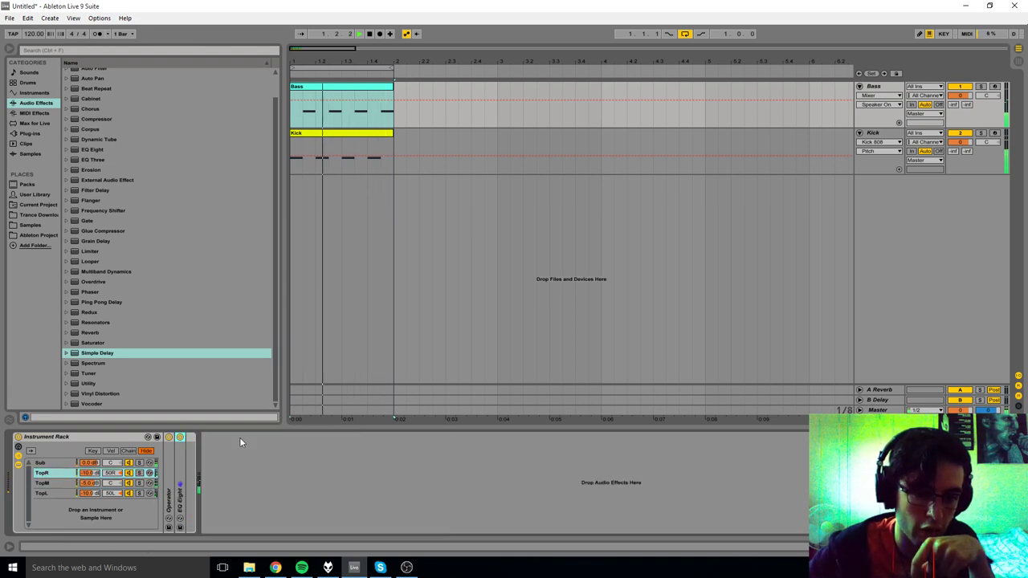
Step: Check the Sub chain with the Bass track briefly soloed, and fold its Operator and the Instrument Rack
{"action": "left_click", "coordinate": [64, 464]}
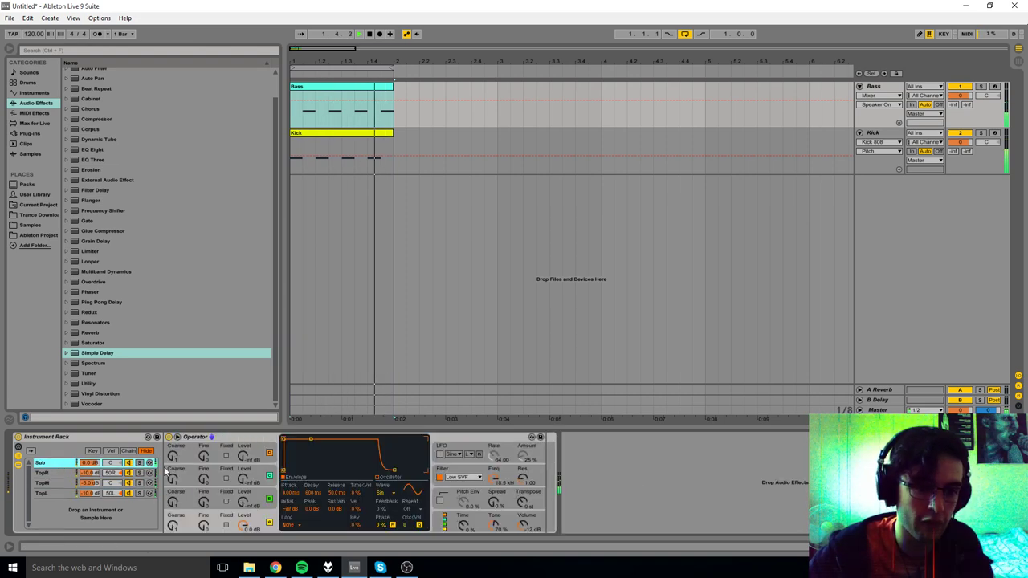
{"action": "left_click", "coordinate": [980, 86]}
{"action": "left_click", "coordinate": [981, 87]}
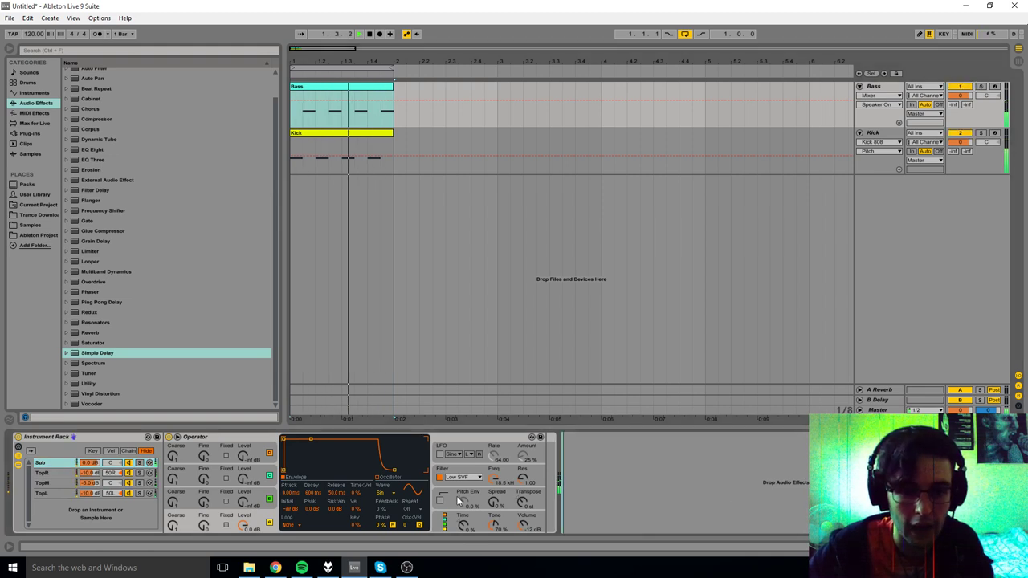
{"action": "double_click", "coordinate": [211, 437]}
{"action": "double_click", "coordinate": [86, 437]}
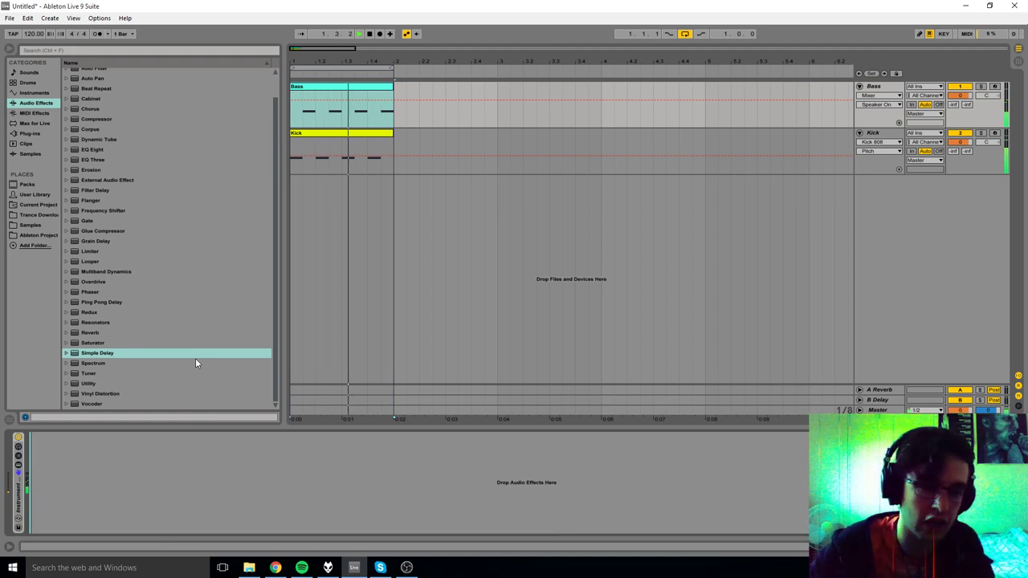
Step: Add an EQ Eight after the Bass track's Instrument Rack and make band 1 a low cut at 35 Hz
{"action": "double_click", "coordinate": [103, 150]}
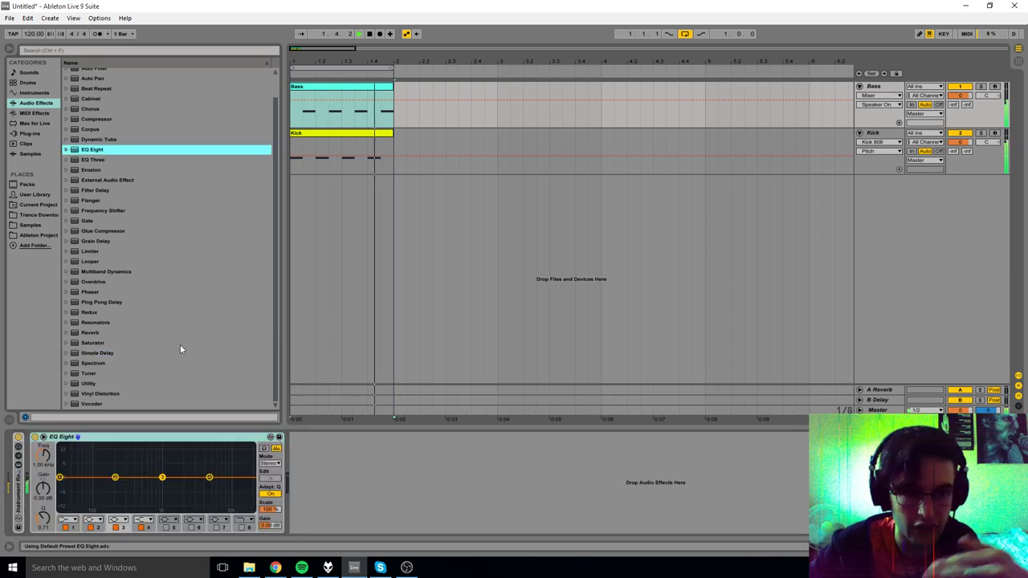
{"action": "left_click", "coordinate": [61, 478]}
{"action": "left_click", "coordinate": [69, 519]}
{"action": "left_click", "coordinate": [66, 457]}
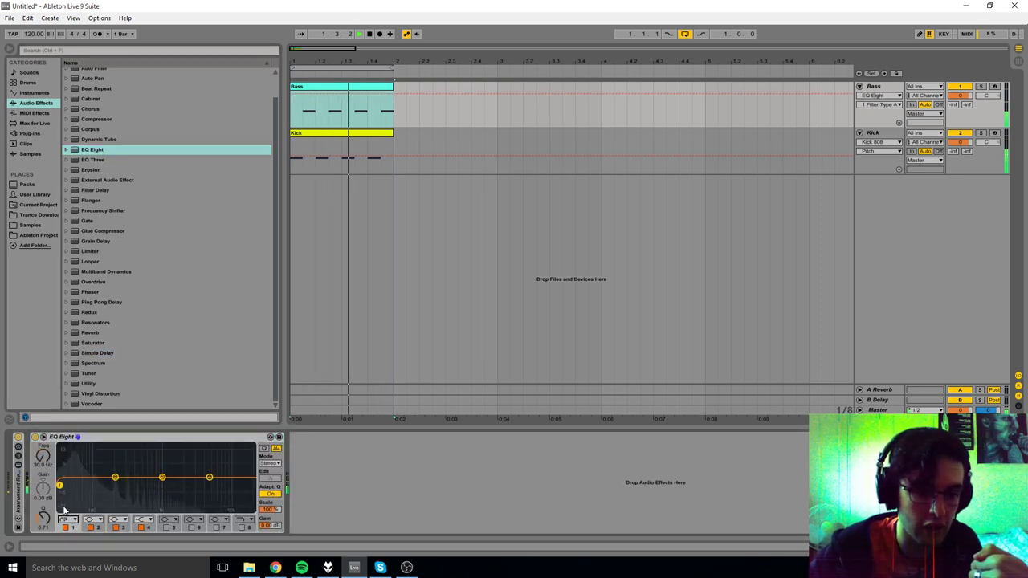
{"action": "left_click_drag", "start_coordinate": [44, 470], "coordinate": [44, 464]}
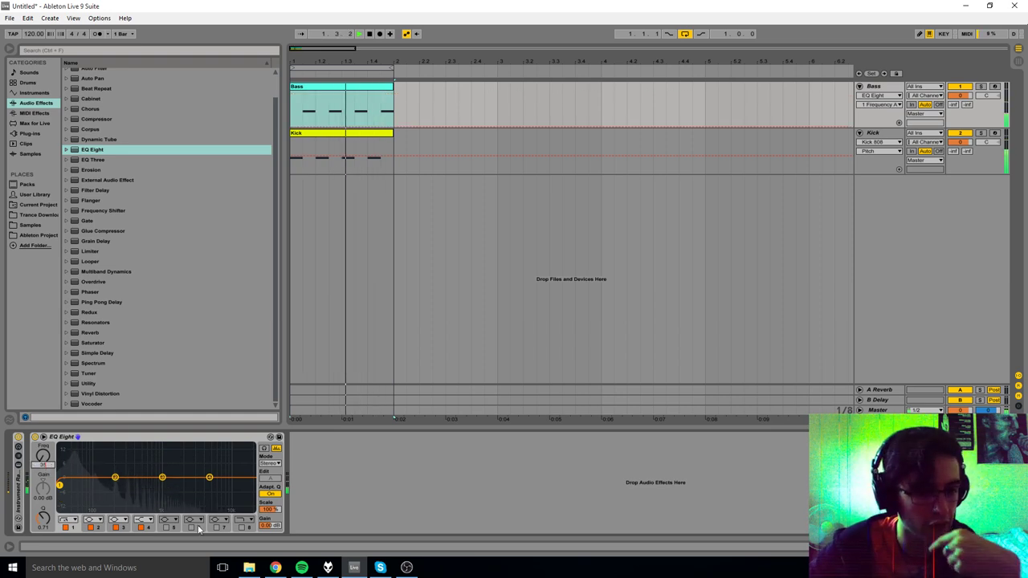
Step: Cut EQ Eight's band 2 at 334 Hz with a Q of 1.40, and boost band 4 about 5 dB at about 1.8 kHz
{"action": "left_click", "coordinate": [115, 477]}
{"action": "left_click_drag", "start_coordinate": [115, 477], "coordinate": [110, 486]}
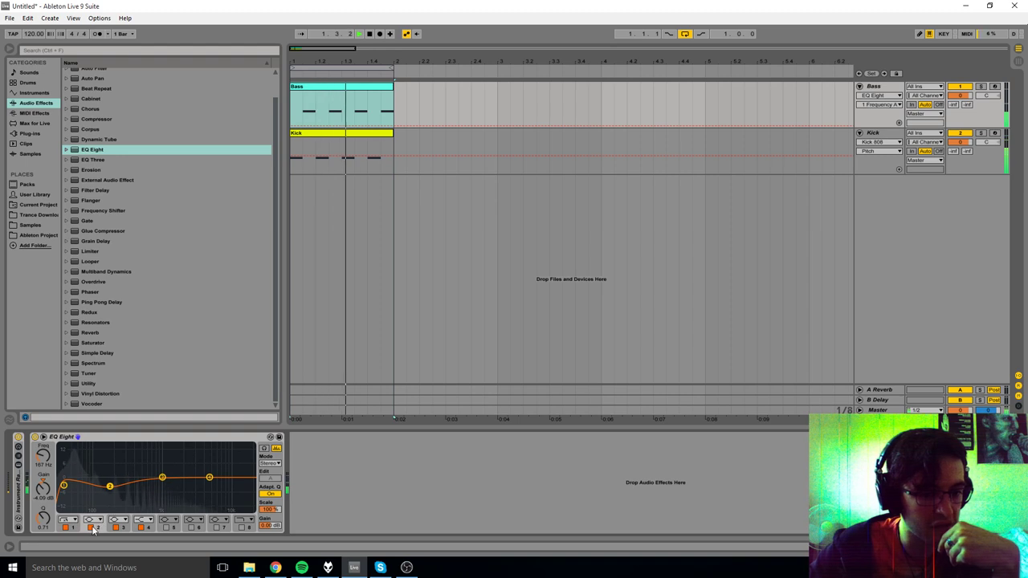
{"action": "left_click_drag", "start_coordinate": [45, 466], "coordinate": [45, 452]}
{"action": "left_click_drag", "start_coordinate": [121, 486], "coordinate": [129, 485]}
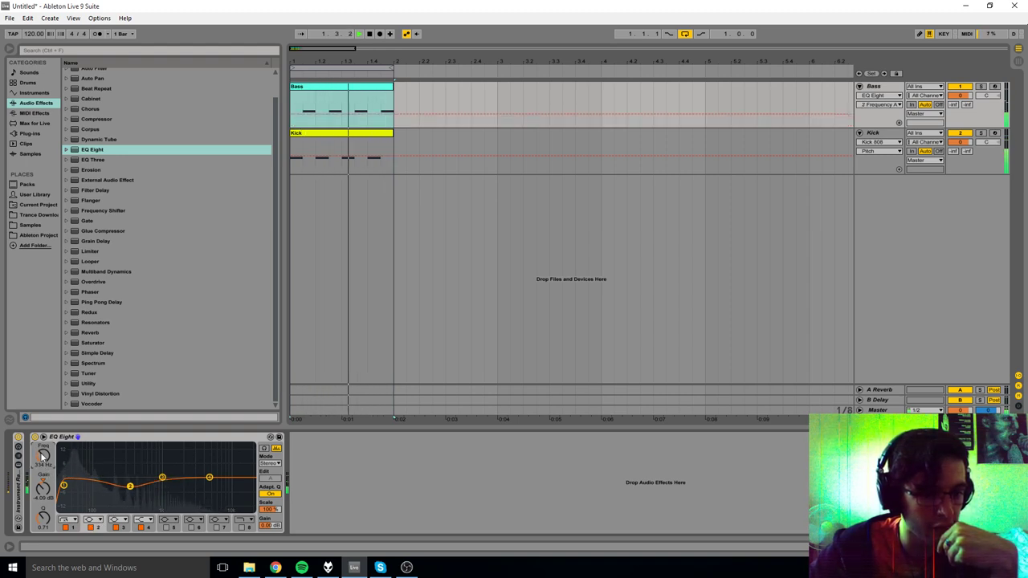
{"action": "left_click_drag", "start_coordinate": [42, 521], "coordinate": [42, 492]}
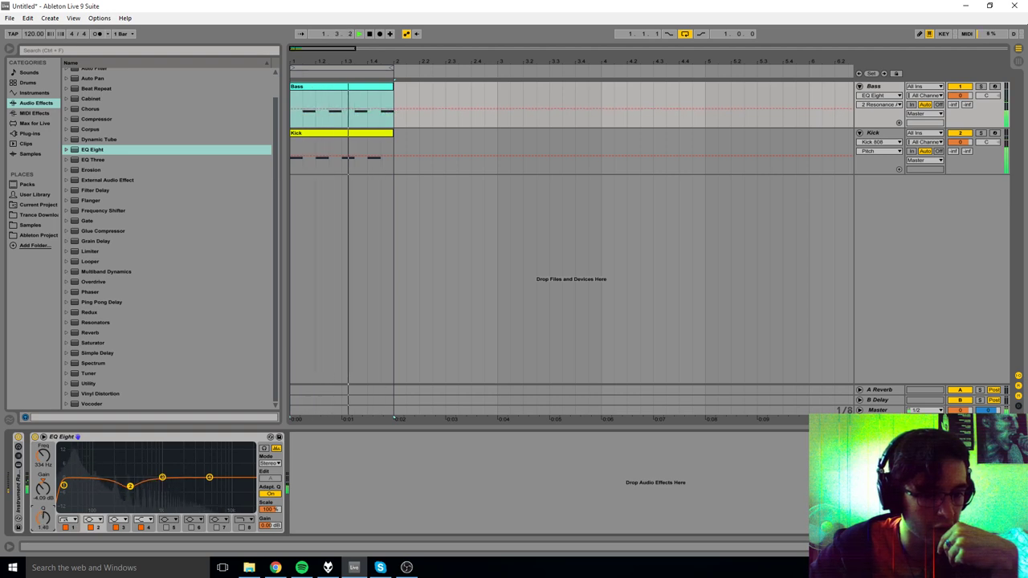
{"action": "left_click_drag", "start_coordinate": [129, 486], "coordinate": [129, 489]}
{"action": "left_click_drag", "start_coordinate": [209, 477], "coordinate": [178, 466]}
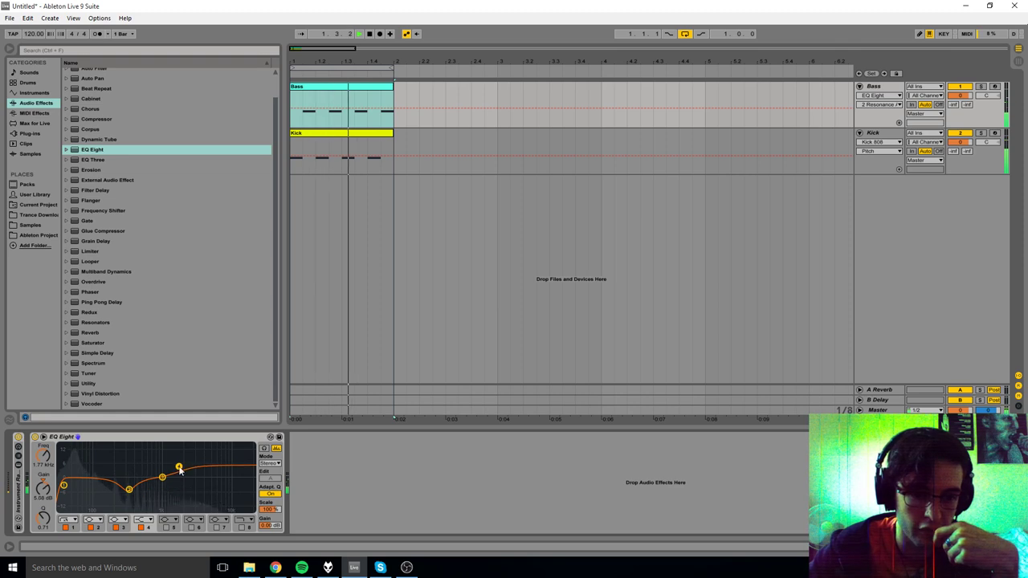
{"action": "double_click", "coordinate": [90, 439]}
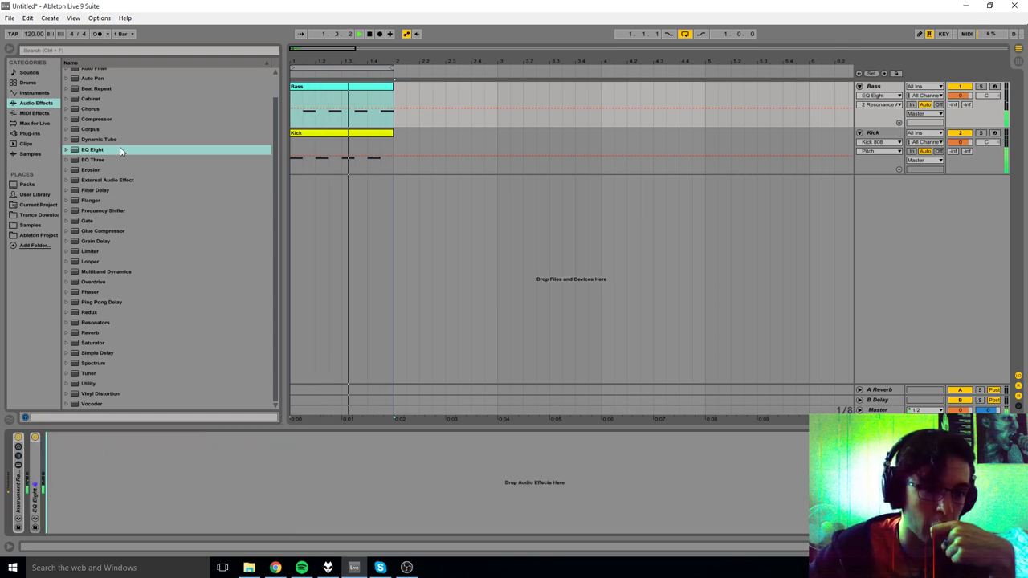
Step: Add a Glue Compressor after the Bass track's EQ Eight, set its threshold to -15.0 dB and fold it
{"action": "double_click", "coordinate": [132, 234]}
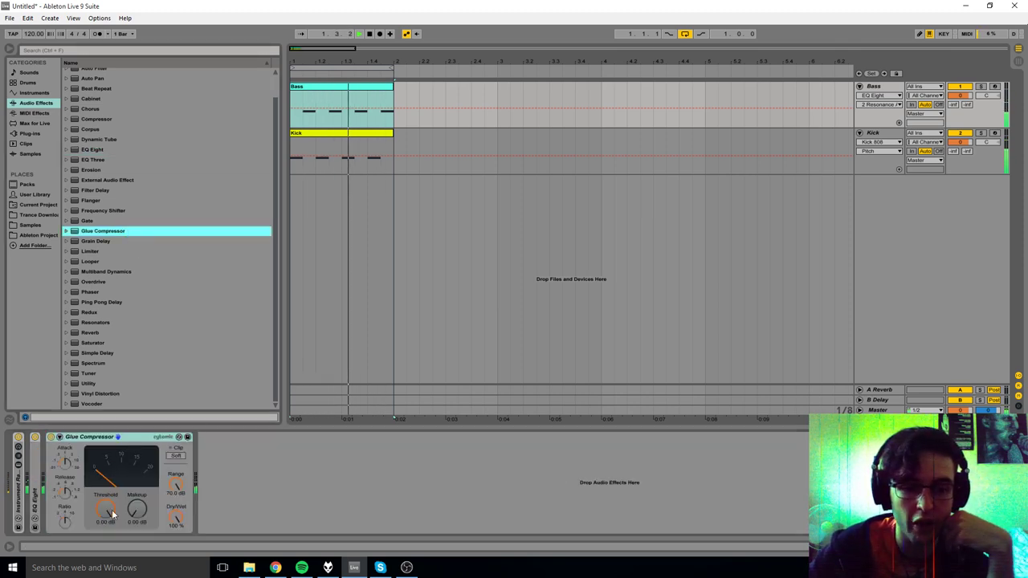
{"action": "left_click_drag", "start_coordinate": [110, 516], "coordinate": [169, 560]}
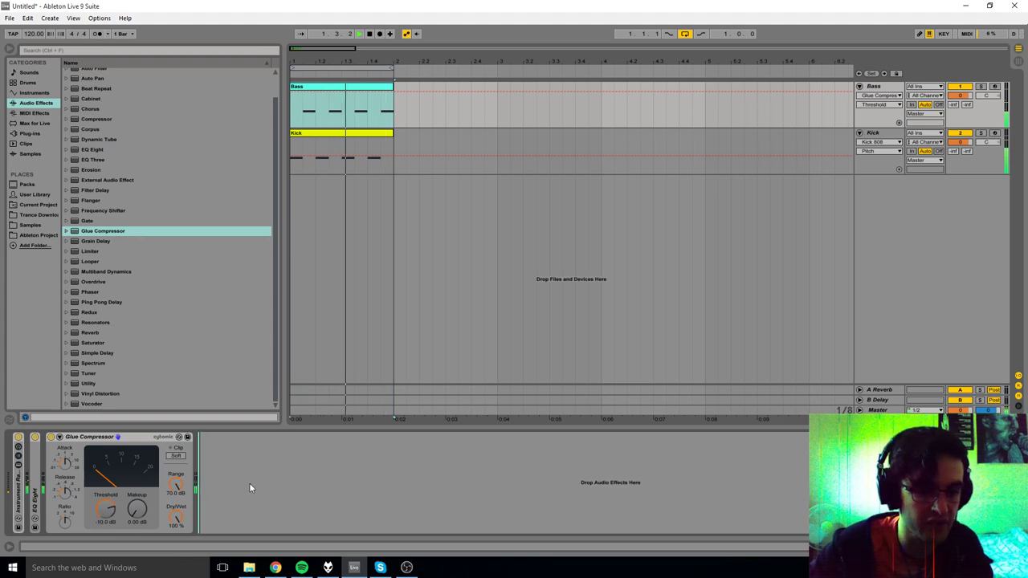
{"action": "type", "text": "-15"}
{"action": "left_click", "coordinate": [333, 516]}
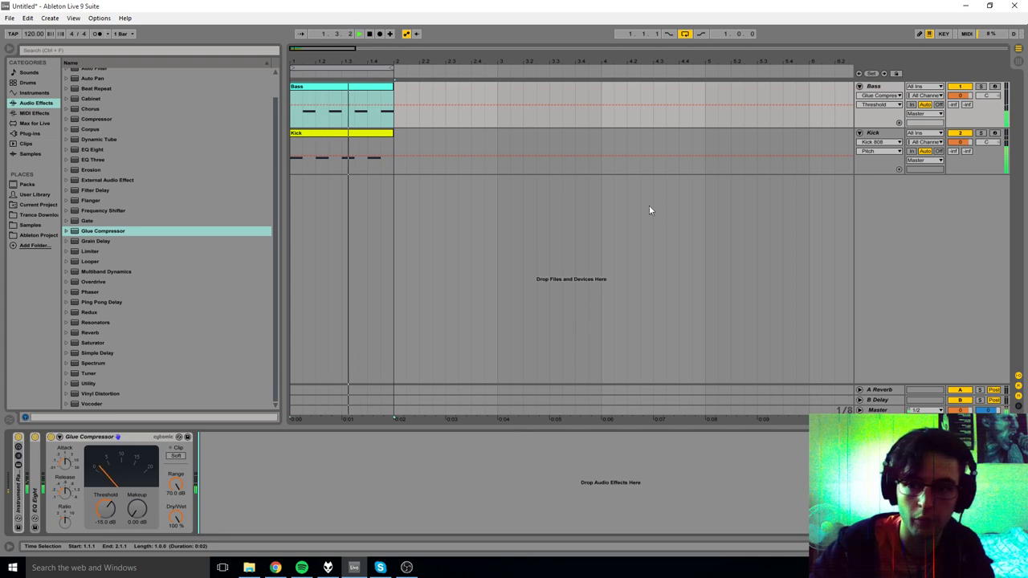
{"action": "double_click", "coordinate": [98, 439]}
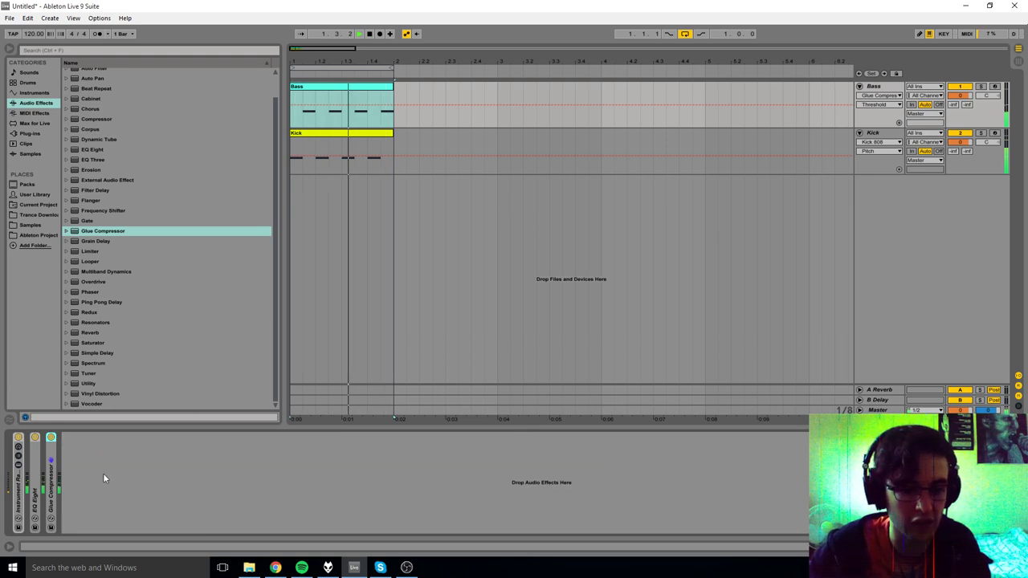
Step: Review the Bass track's EQ Eight and Glue Compressor, and compare the Kick and Bass device chains
{"action": "left_click", "coordinate": [38, 459]}
{"action": "double_click", "coordinate": [38, 458]}
{"action": "double_click", "coordinate": [37, 459]}
{"action": "left_click", "coordinate": [55, 456]}
{"action": "left_click", "coordinate": [125, 471]}
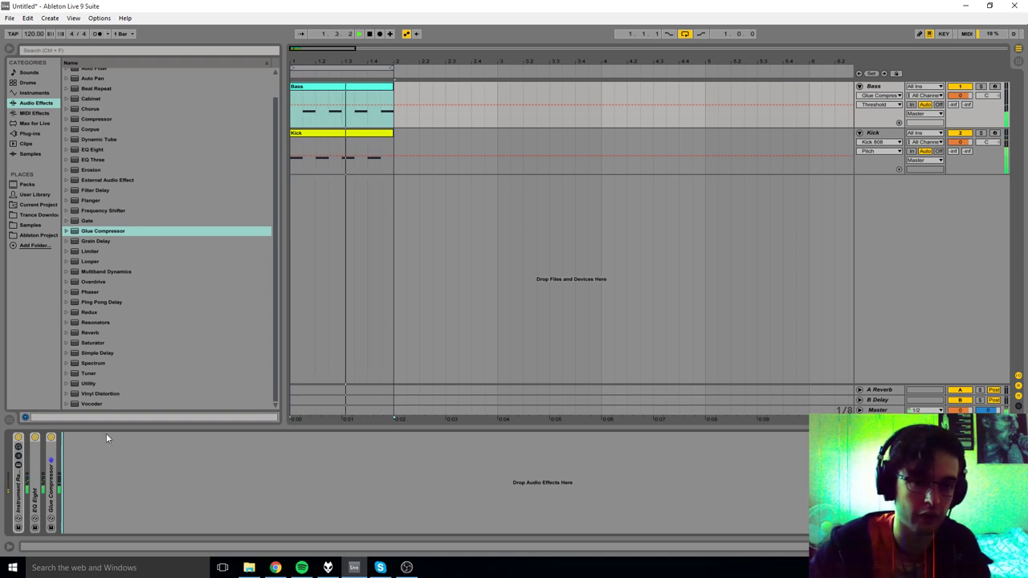
{"action": "left_click", "coordinate": [357, 139]}
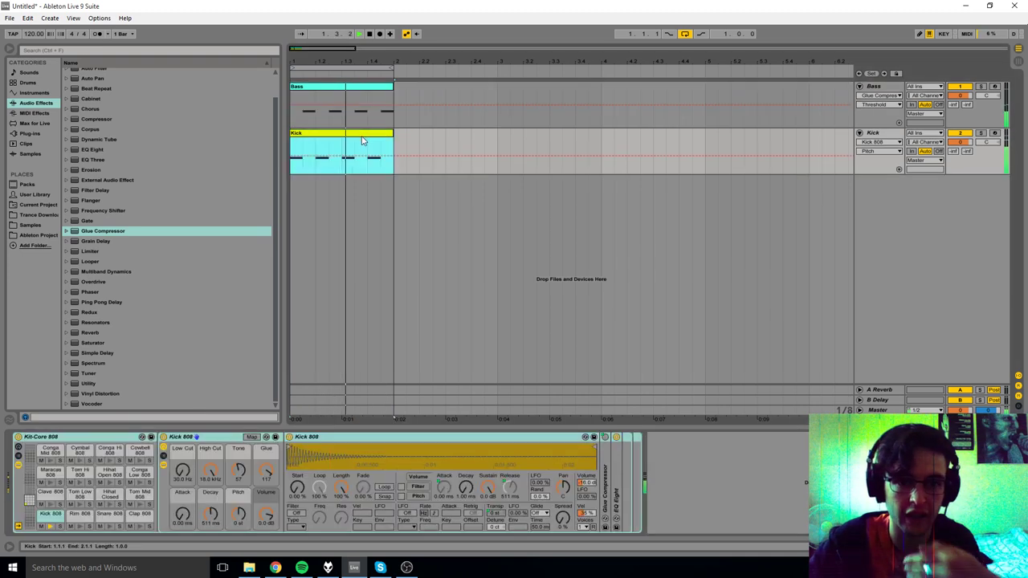
{"action": "left_click", "coordinate": [357, 93]}
{"action": "left_click", "coordinate": [381, 138]}
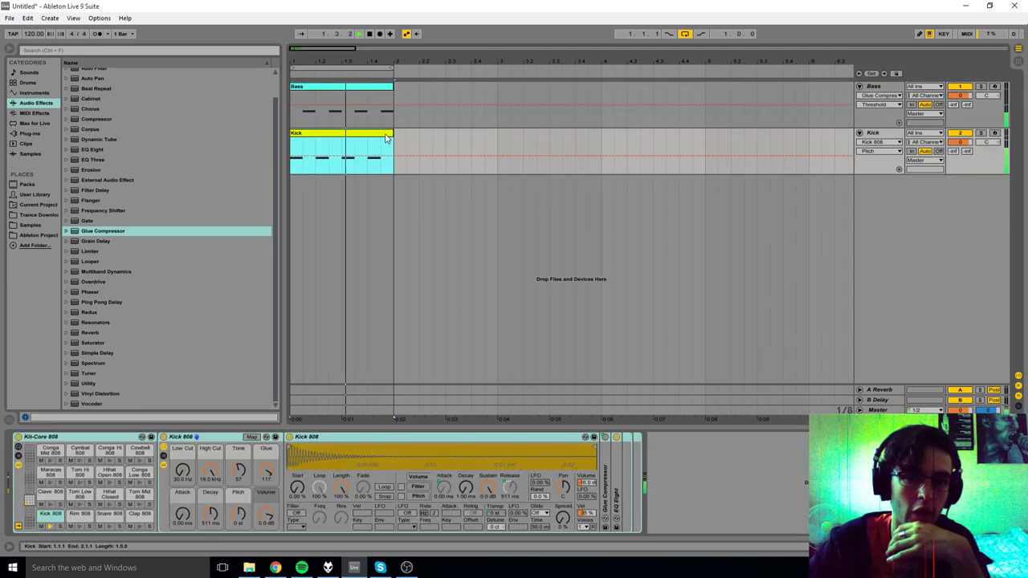
{"action": "left_click", "coordinate": [364, 91]}
{"action": "left_click", "coordinate": [311, 457]}
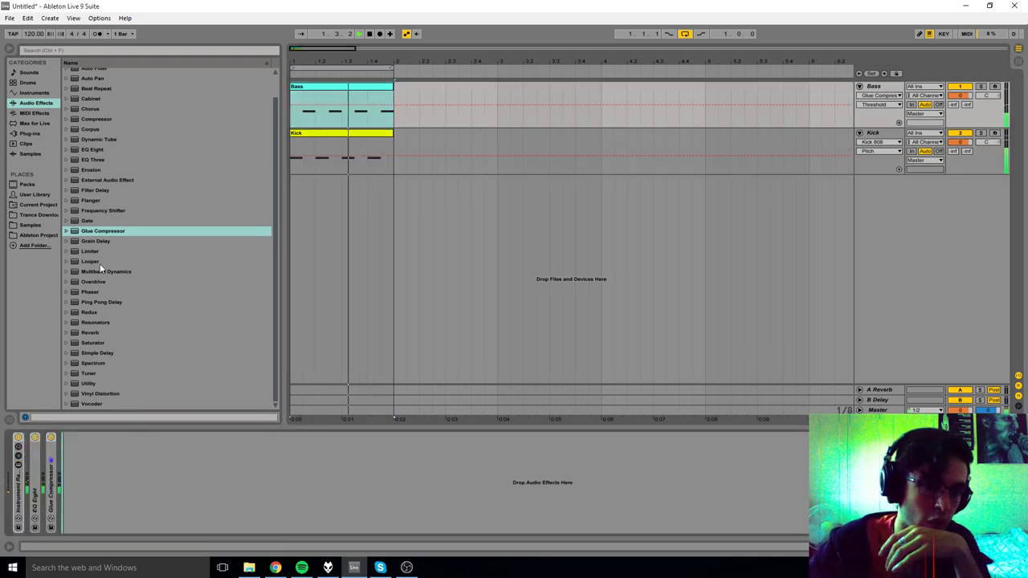
Step: Add a Compressor at the end of the Bass chain and enable its sidechain with audio from the Kick track
{"action": "left_click", "coordinate": [107, 119]}
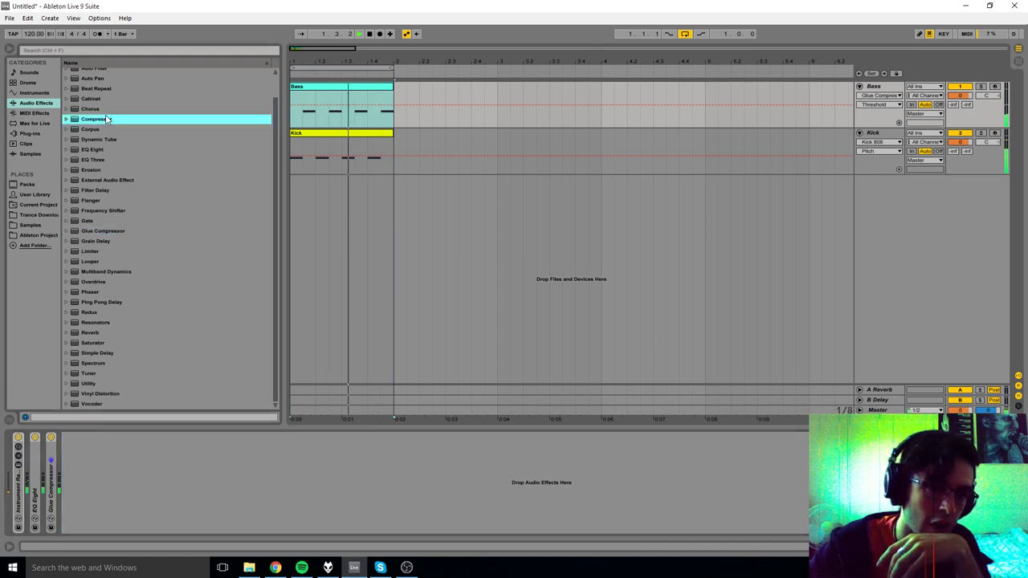
{"action": "left_click", "coordinate": [75, 437]}
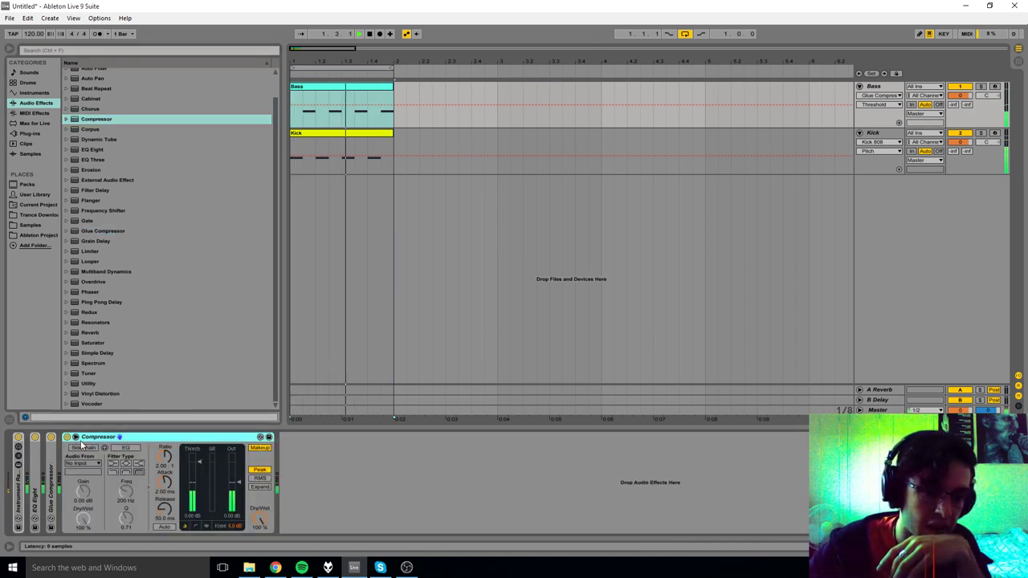
{"action": "left_click", "coordinate": [82, 448]}
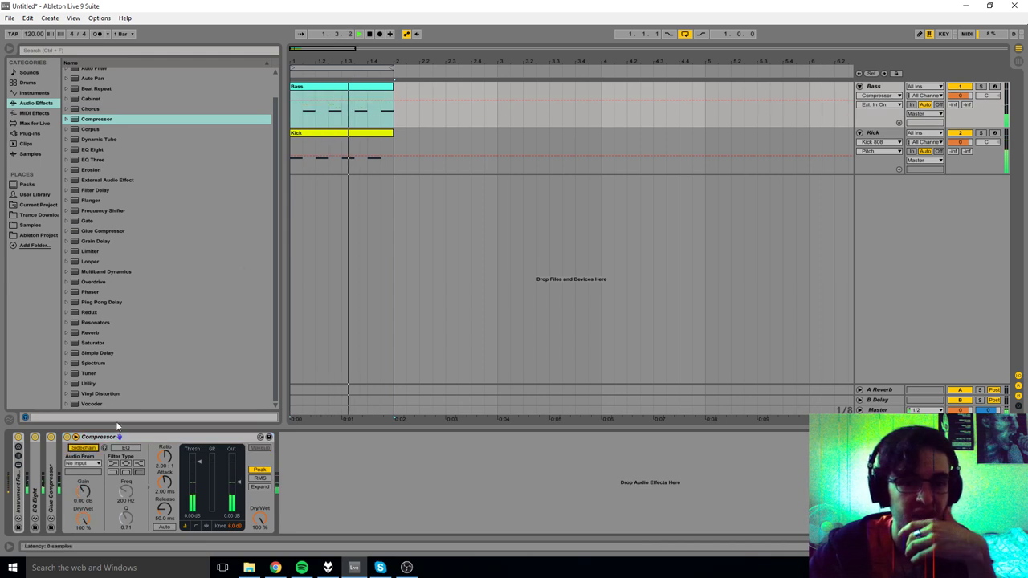
{"action": "left_click", "coordinate": [83, 464]}
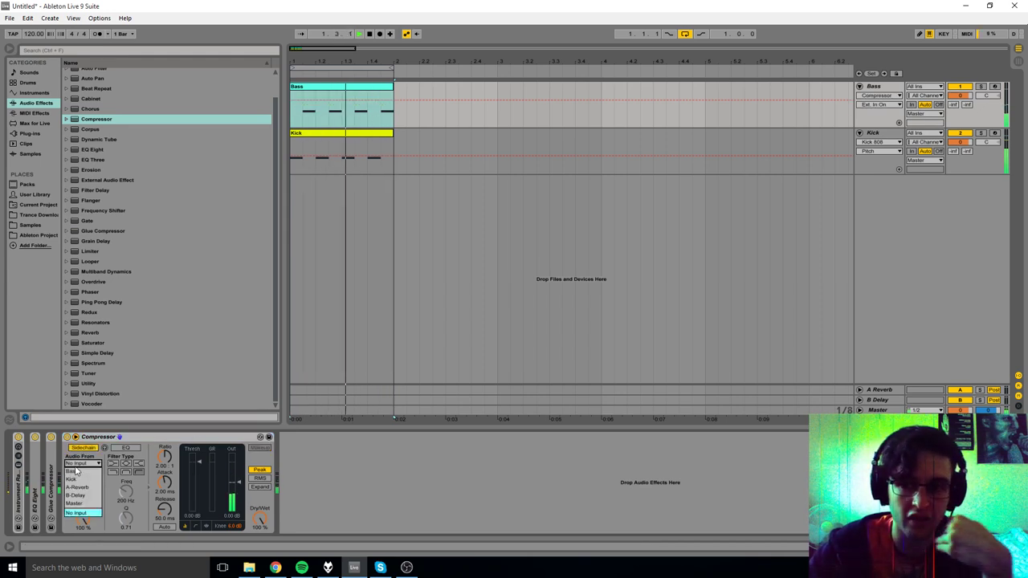
{"action": "left_click", "coordinate": [72, 478]}
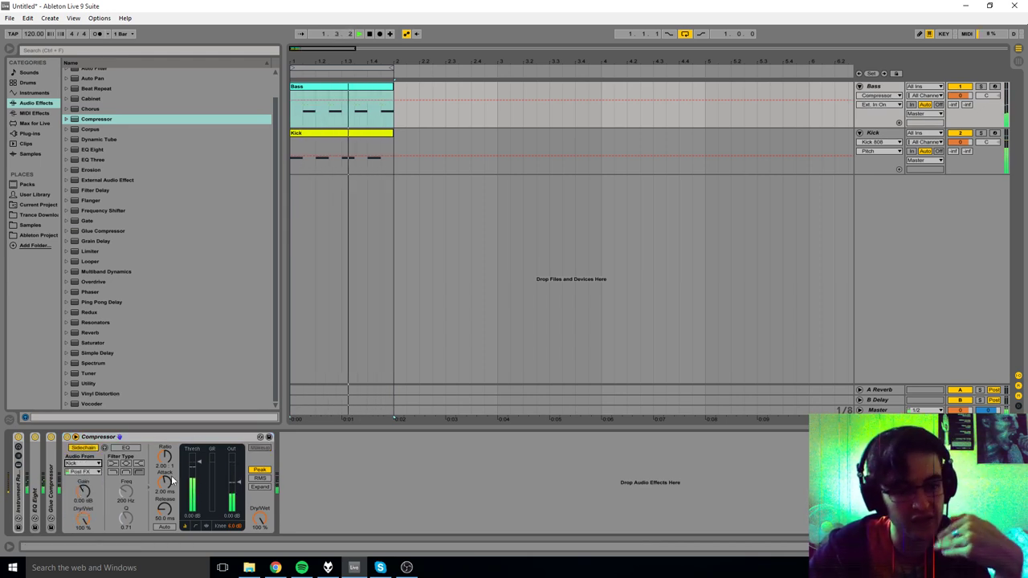
Step: Set the sidechain Compressor's ratio to 9.00:1 and its threshold to -20.0 dB
{"action": "left_click_drag", "start_coordinate": [165, 456], "coordinate": [165, 434]}
{"action": "left_click", "coordinate": [306, 488]}
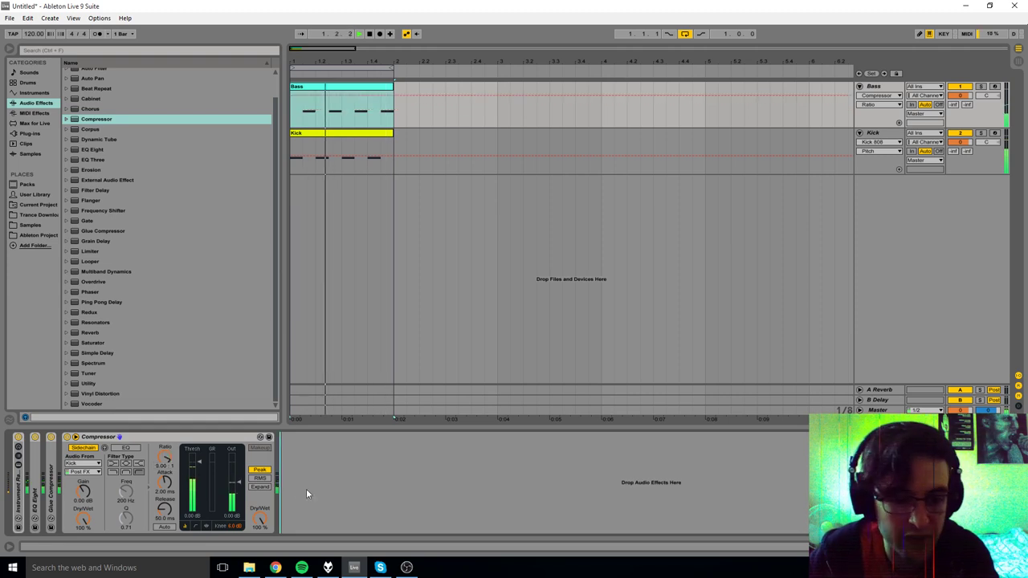
{"action": "left_click", "coordinate": [192, 516]}
{"action": "type", "text": "-"}
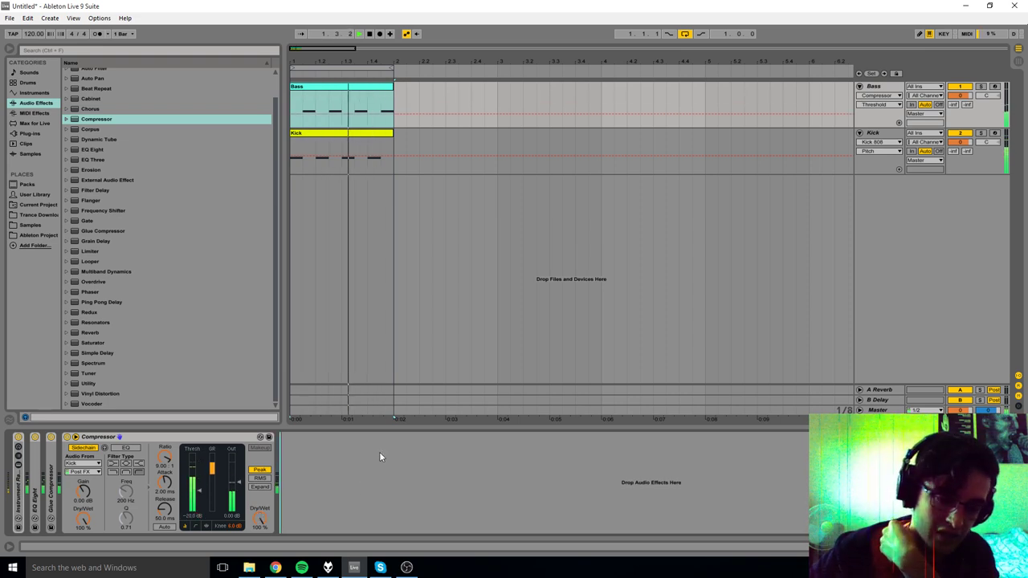
Step: Set the sidechain Compressor's release to 100 ms
{"action": "left_click", "coordinate": [164, 518]}
{"action": "type", "text": "10"}
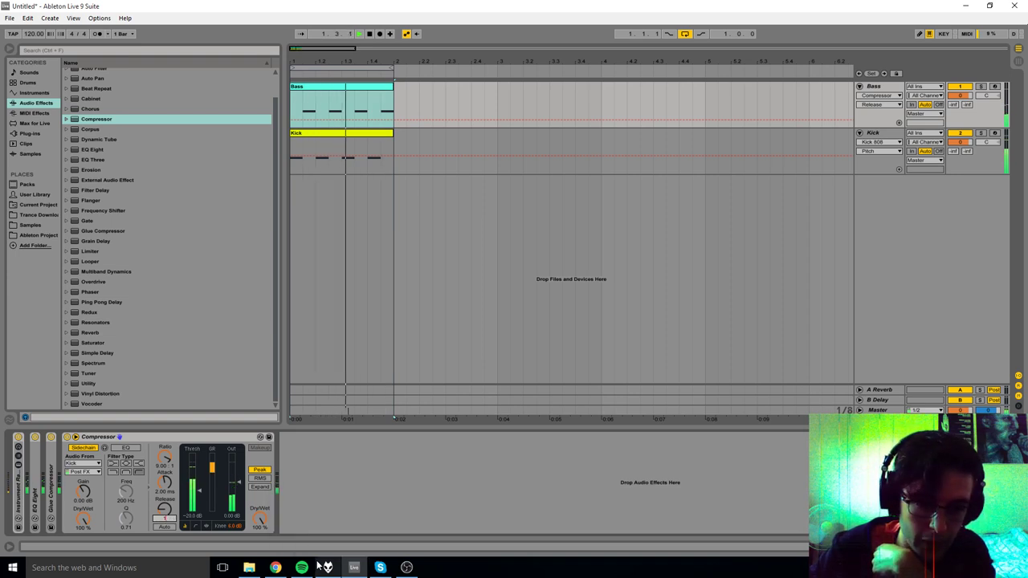
{"action": "type", "text": "0"}
{"action": "left_click", "coordinate": [457, 491]}
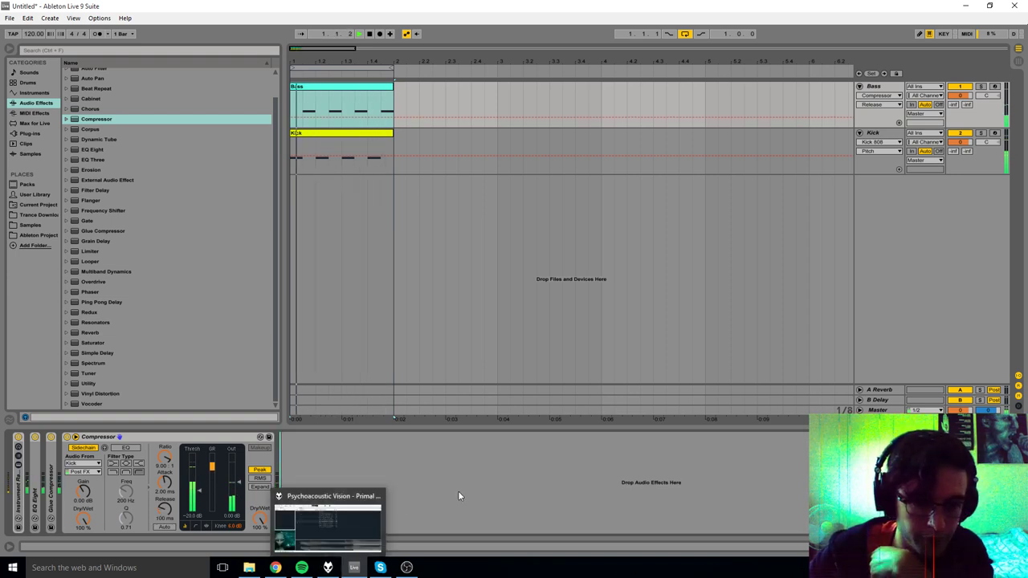
{"action": "left_click", "coordinate": [164, 486]}
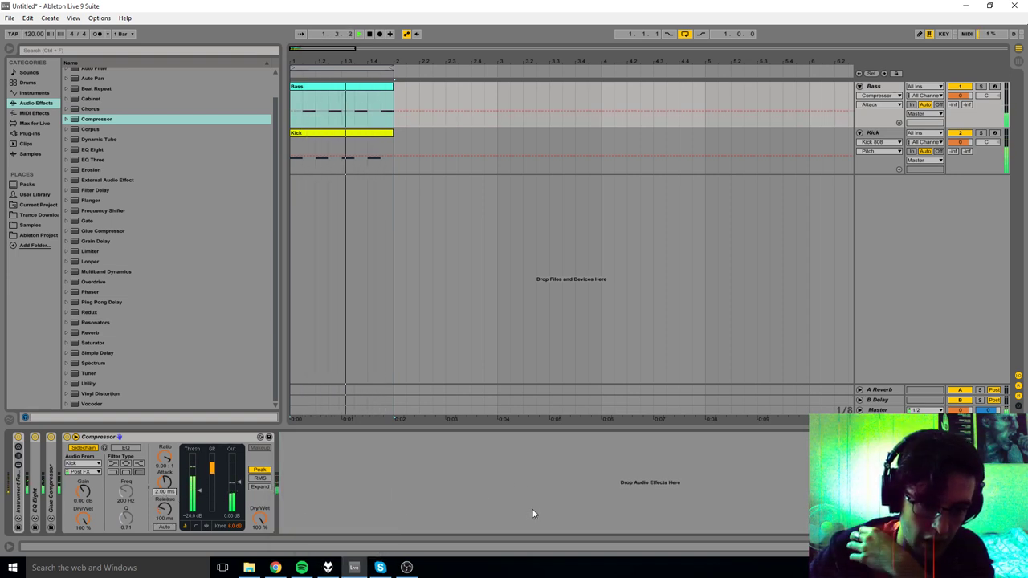
Step: Try a threshold of -21.0 dB on the sidechain Compressor, and restore it to -20.0 dB
{"action": "left_click_drag", "start_coordinate": [198, 491], "coordinate": [192, 522]}
{"action": "right_click", "coordinate": [192, 517]}
{"action": "left_click", "coordinate": [189, 517]}
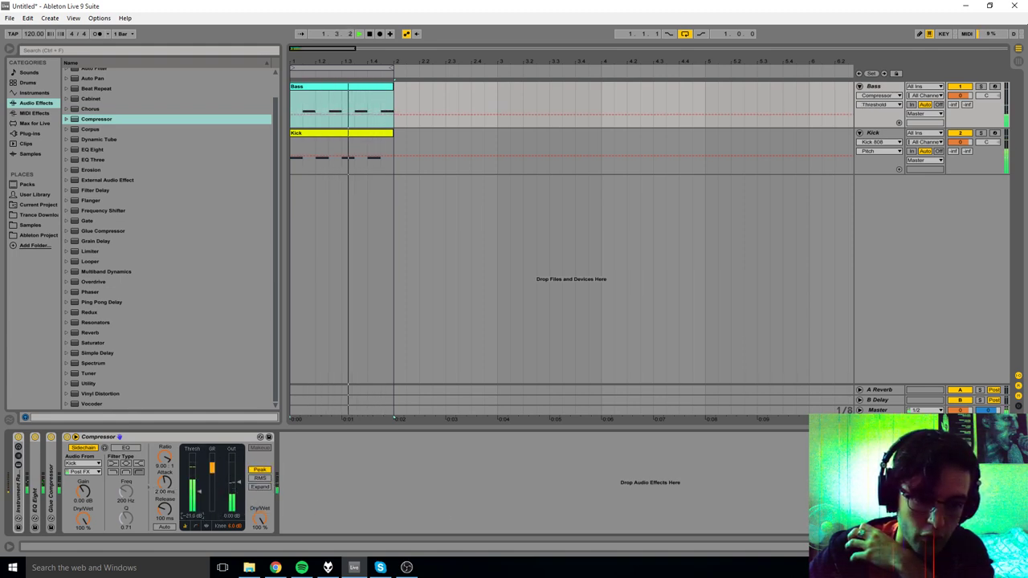
{"action": "left_click", "coordinate": [164, 507]}
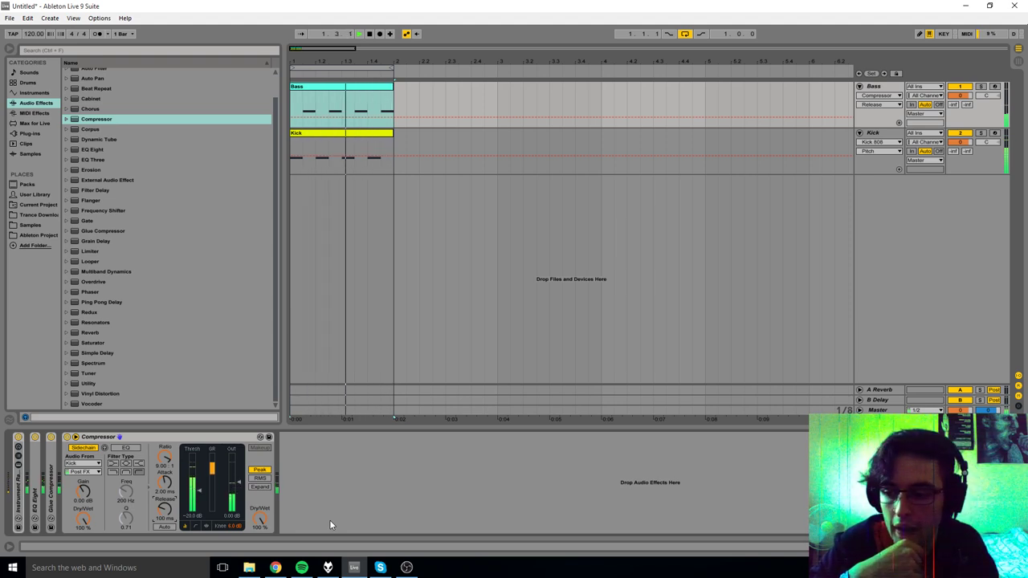
Step: Review the folded Compressor and the rack's TopR, TopM and TopL chains, folding TopL's Simple Delay
{"action": "double_click", "coordinate": [133, 436]}
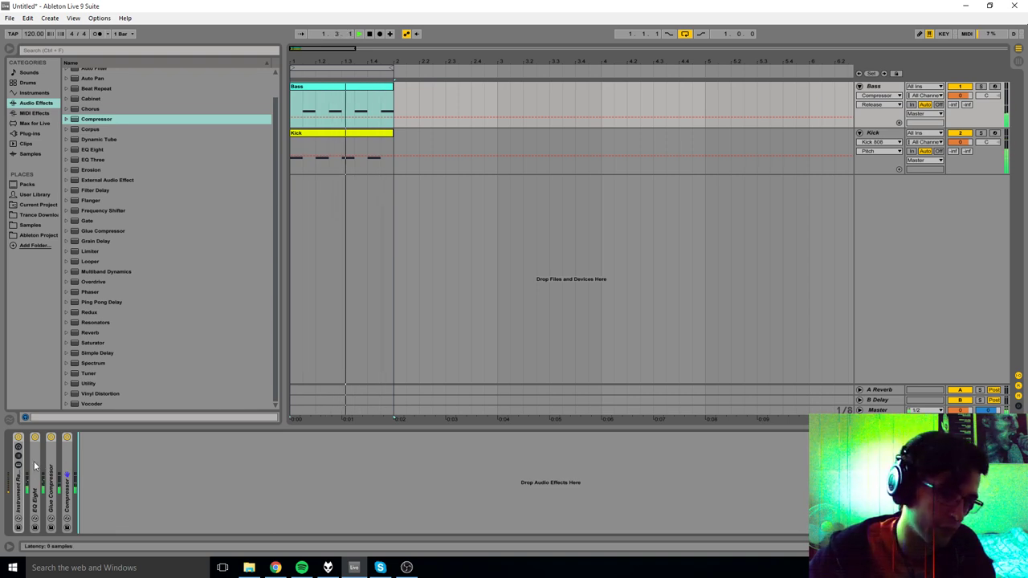
{"action": "double_click", "coordinate": [68, 482]}
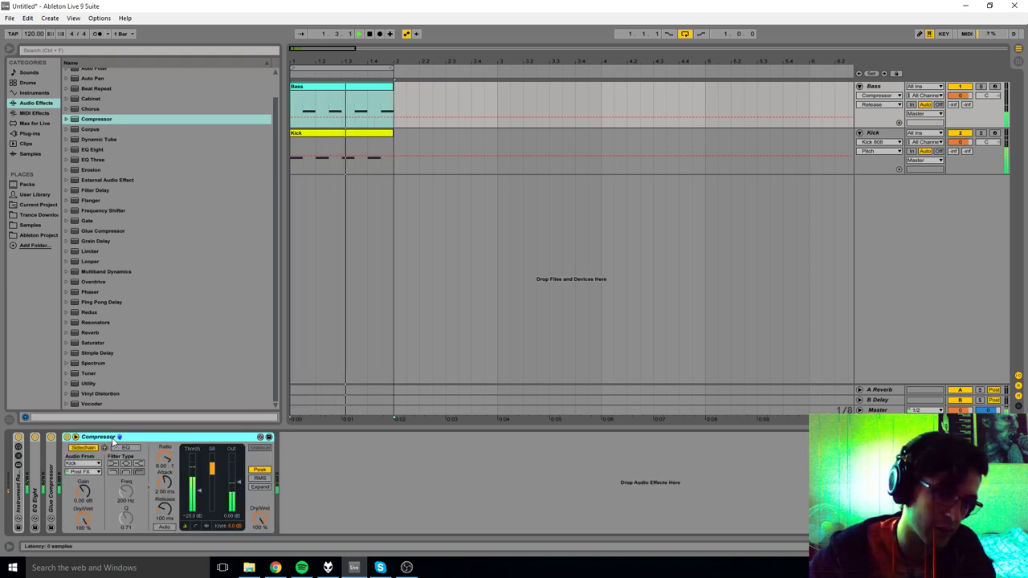
{"action": "double_click", "coordinate": [115, 441]}
{"action": "double_click", "coordinate": [16, 492]}
{"action": "left_click", "coordinate": [42, 472]}
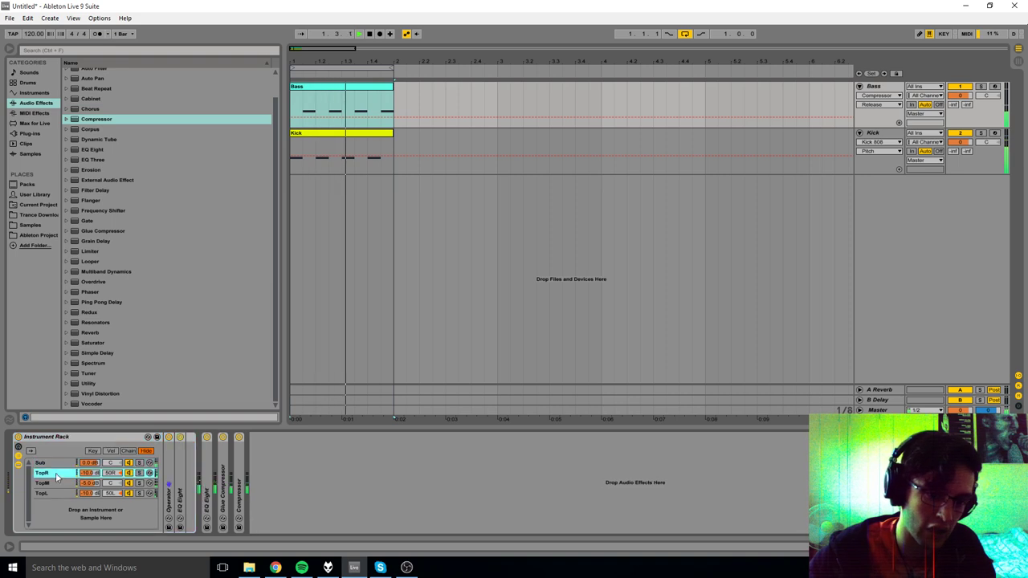
{"action": "left_click", "coordinate": [42, 482]}
{"action": "left_click", "coordinate": [42, 493]}
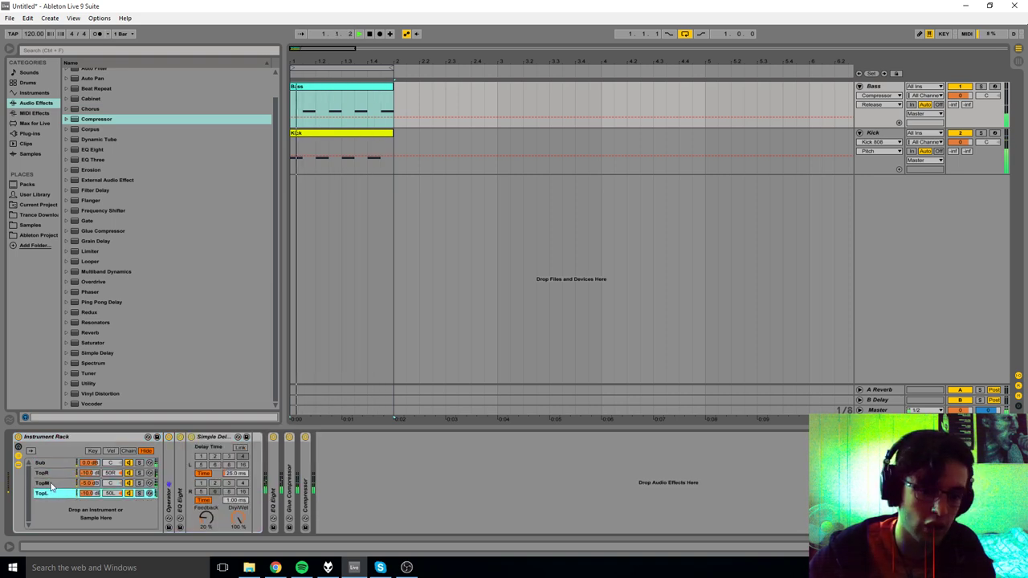
{"action": "double_click", "coordinate": [206, 437]}
Step: Compare the devices in the TopR, TopM and TopL chains, individually and with all three chains selected
{"action": "left_click", "coordinate": [42, 473]}
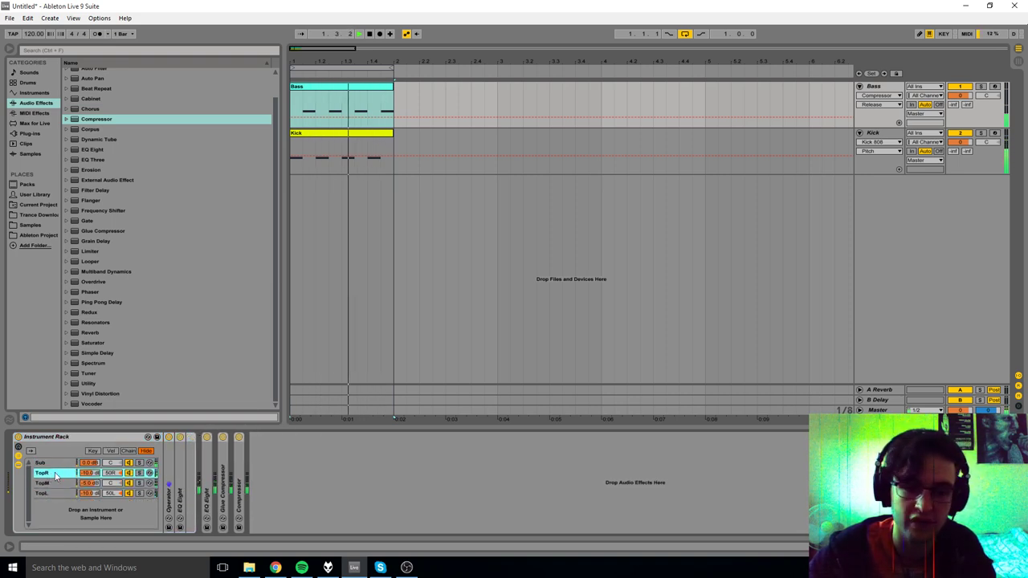
{"action": "left_click", "coordinate": [51, 483]}
{"action": "left_click", "coordinate": [50, 475]}
{"action": "left_click", "coordinate": [55, 492], "text": "shift"}
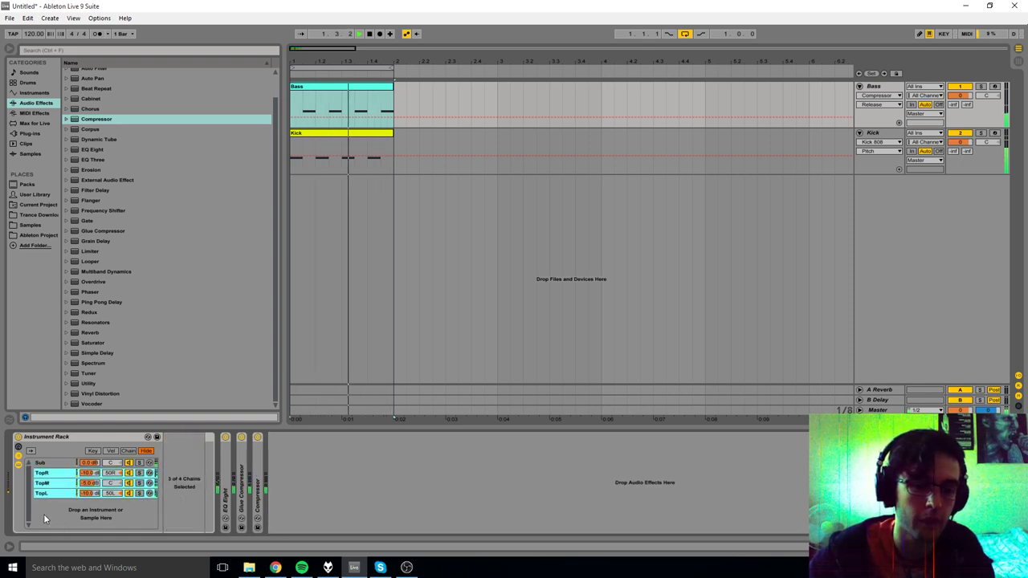
{"action": "left_click", "coordinate": [50, 493]}
{"action": "left_click", "coordinate": [51, 483]}
{"action": "left_click", "coordinate": [50, 474]}
{"action": "left_click", "coordinate": [50, 493], "text": "shift"}
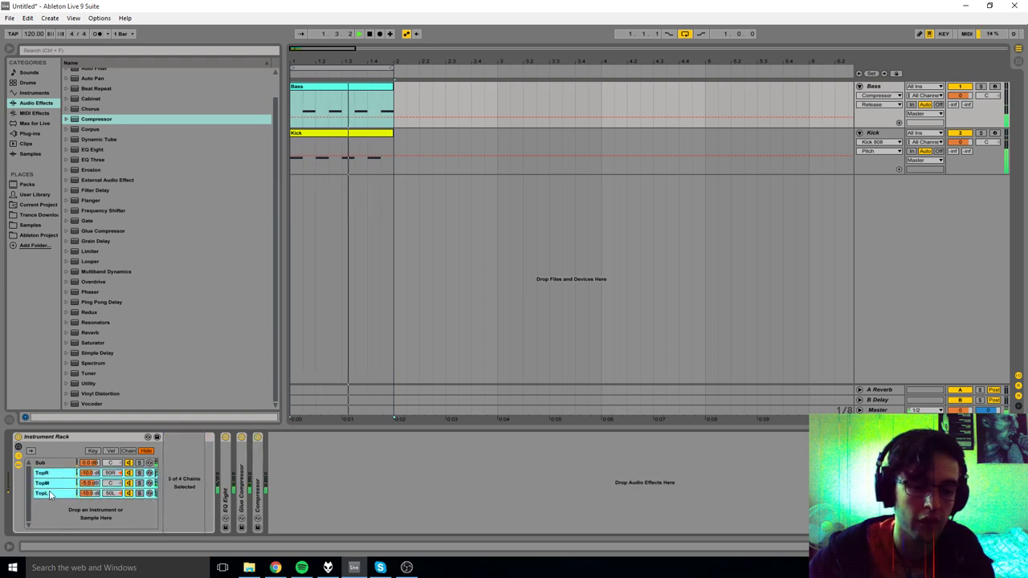
{"action": "left_click", "coordinate": [46, 493]}
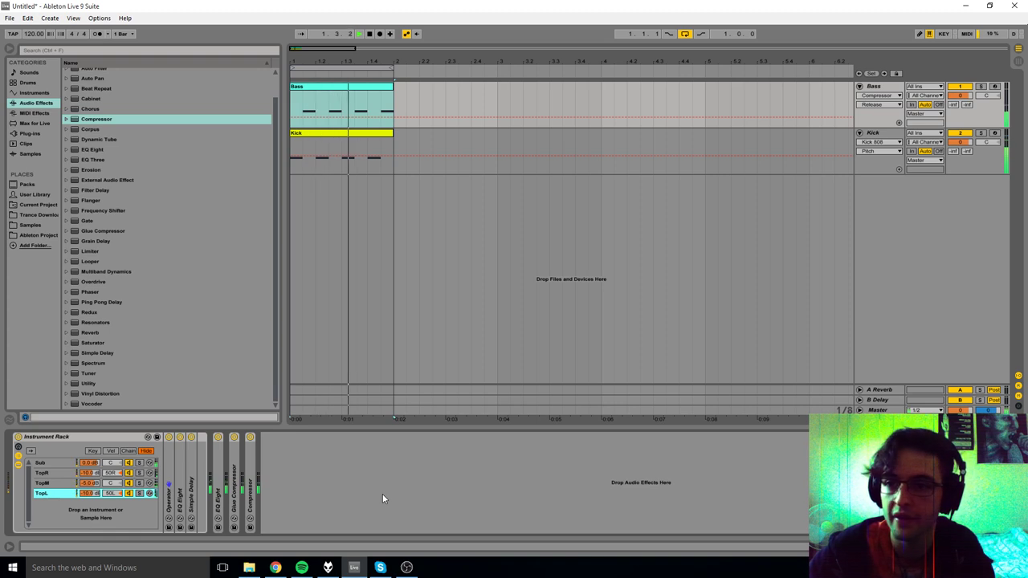
{"action": "mouse_move", "coordinate": [417, 572]}
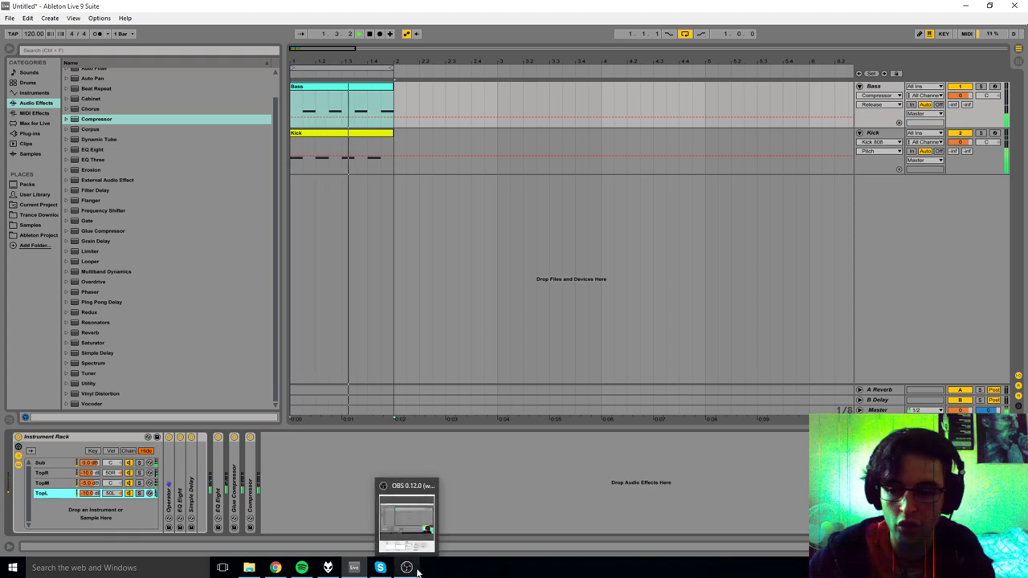